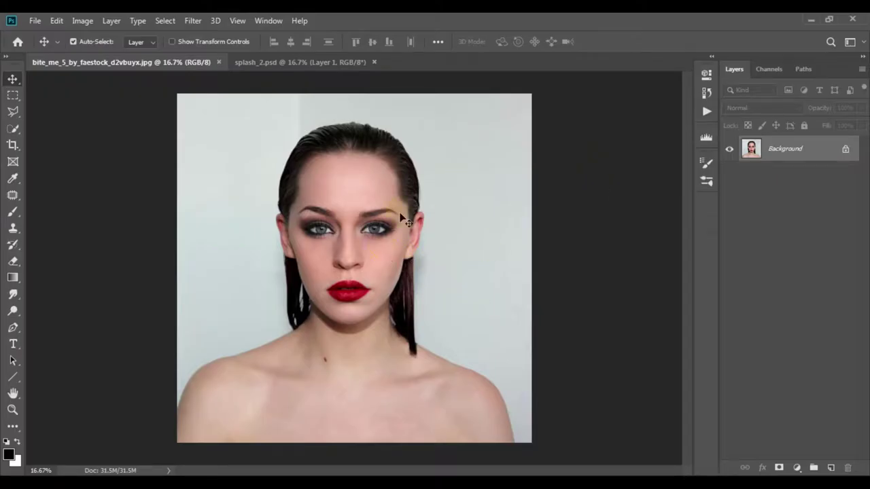
Hide the white backdrop in splash_2.psd and drag the red splash into the portrait
left_click(306, 63)
left_click(183, 66)
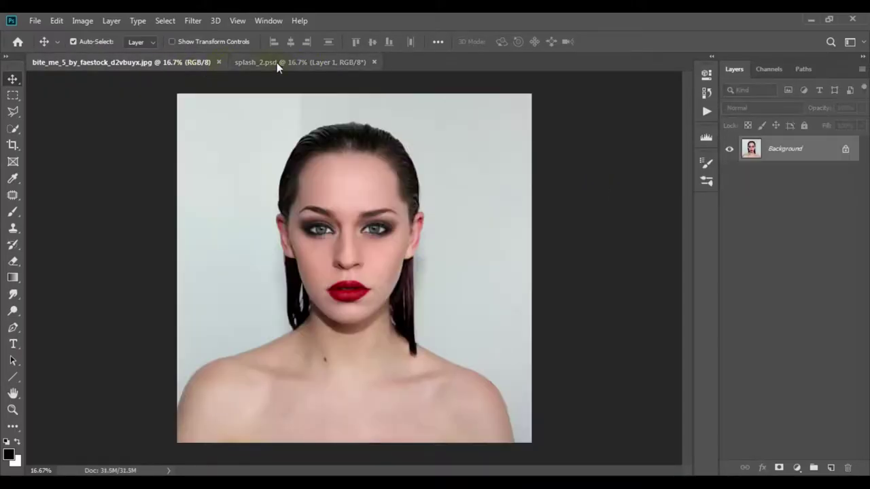
left_click(276, 63)
left_click(731, 175)
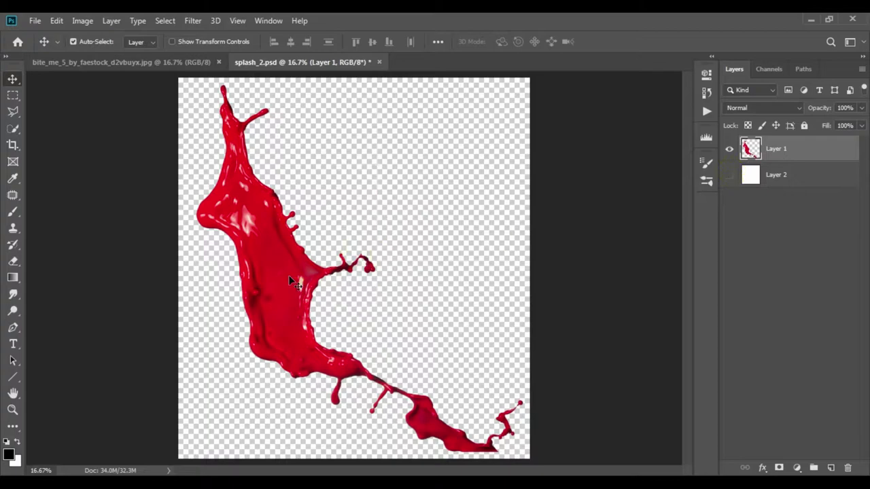
left_click_drag(292, 282, 302, 216)
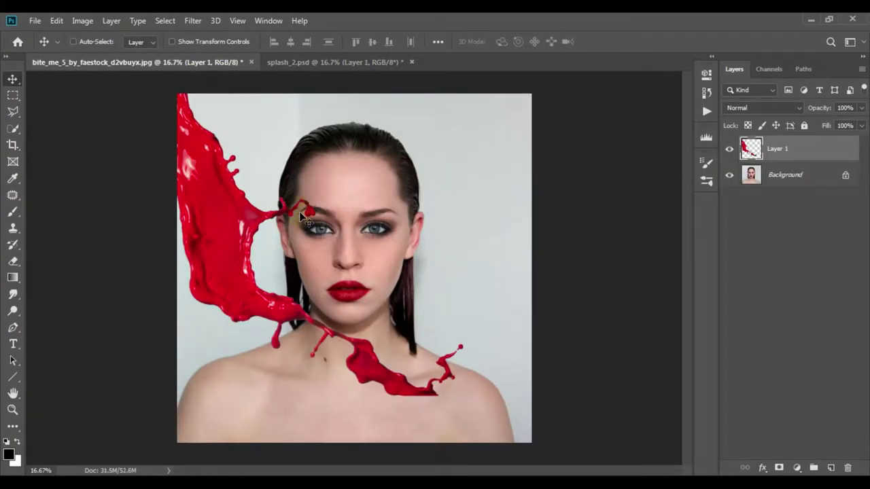
Free-transform the splash to about half size, rotate it 16° and move it onto the face
key("ctrl+t")
left_click_drag(459, 394, 292, 203)
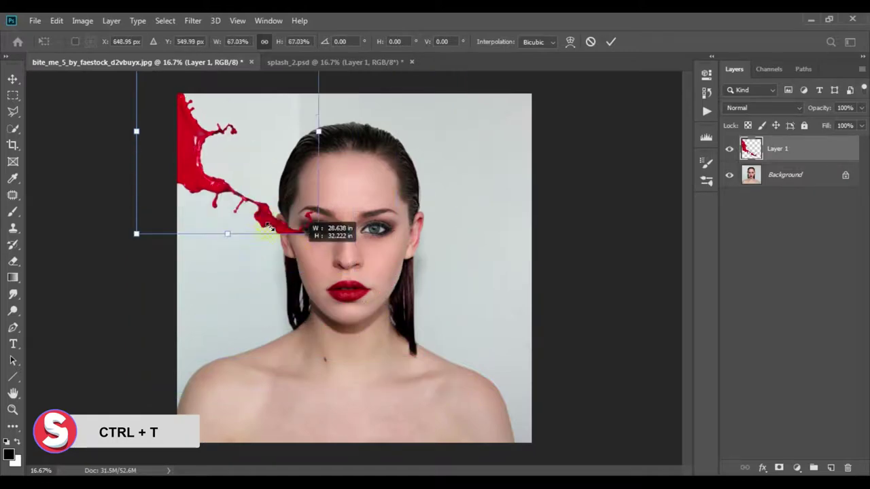
left_click_drag(197, 151, 367, 274)
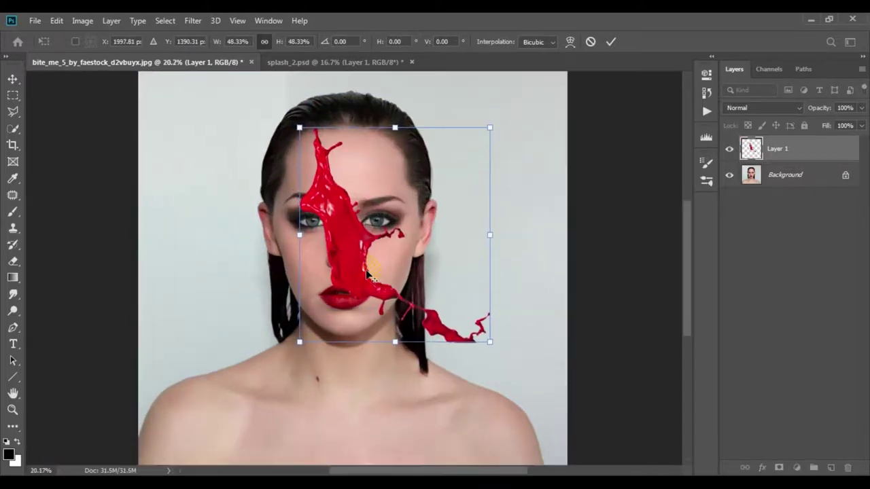
scroll(362, 262, "up", 4)
scroll(362, 262, "down", 2)
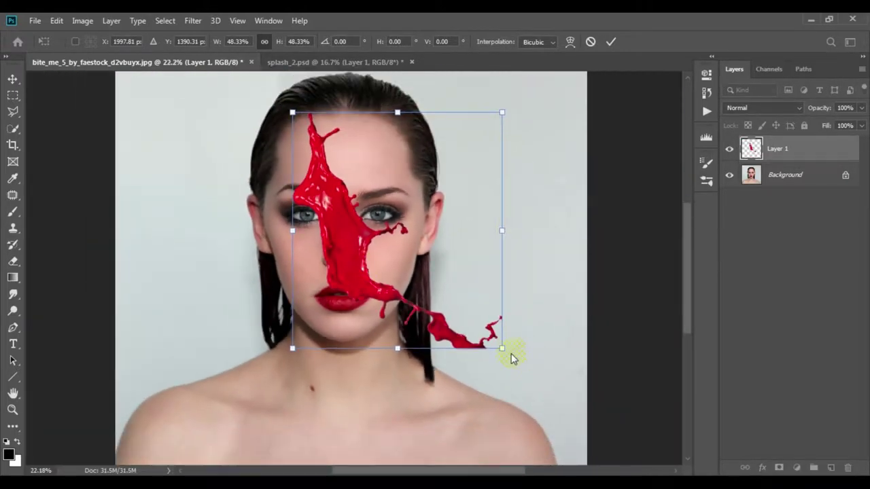
left_click_drag(503, 349, 485, 394)
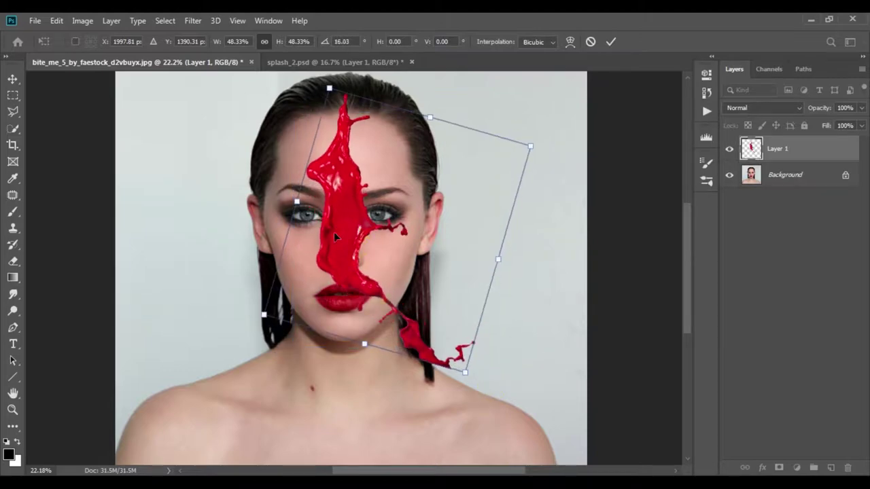
left_click_drag(334, 232, 351, 284)
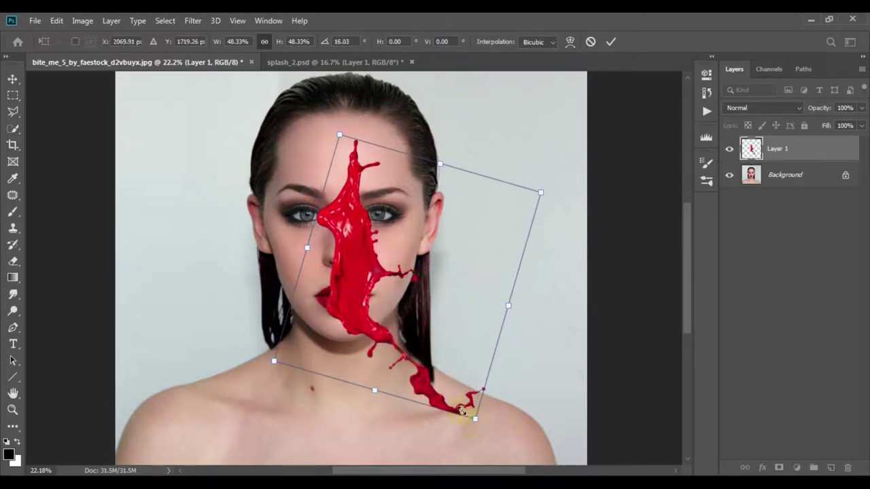
Fine-tune the splash to about 52% scale and its final face position, then commit
left_click_drag(461, 410, 431, 381)
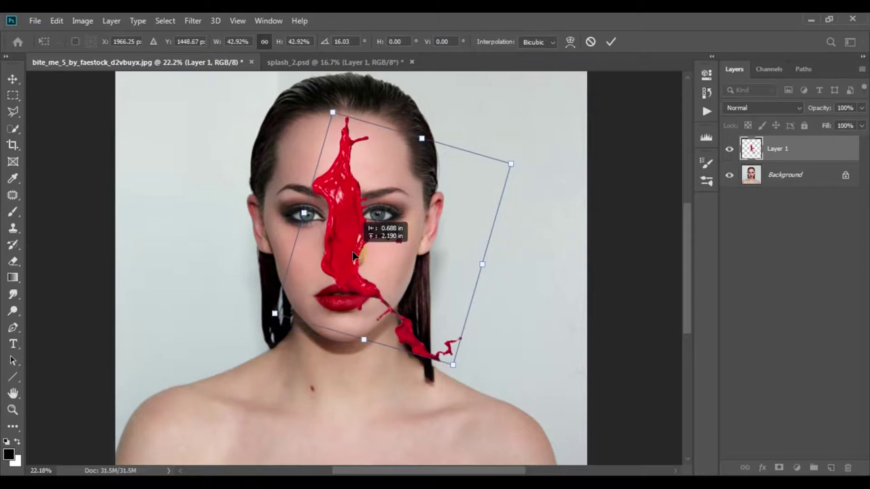
left_click_drag(359, 272, 347, 249)
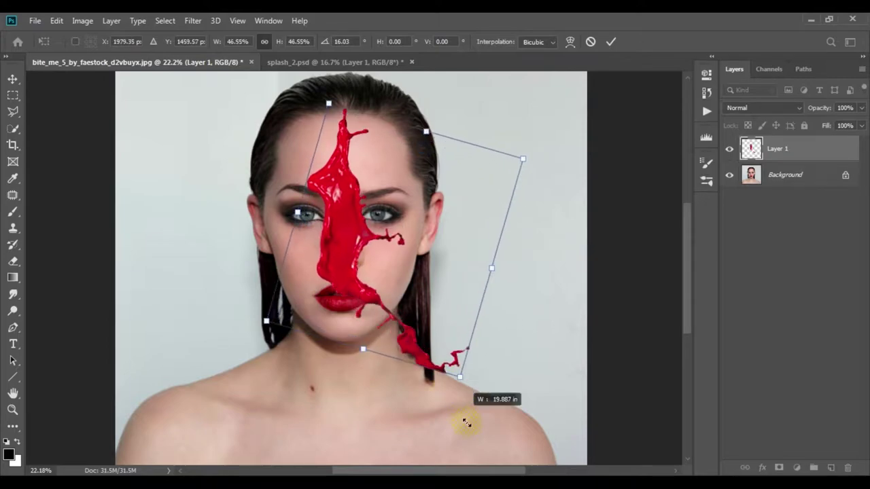
left_click_drag(442, 367, 452, 391)
mouse_move(337, 303)
left_mouse_down()
mouse_move(348, 321)
mouse_move(345, 312)
left_mouse_up()
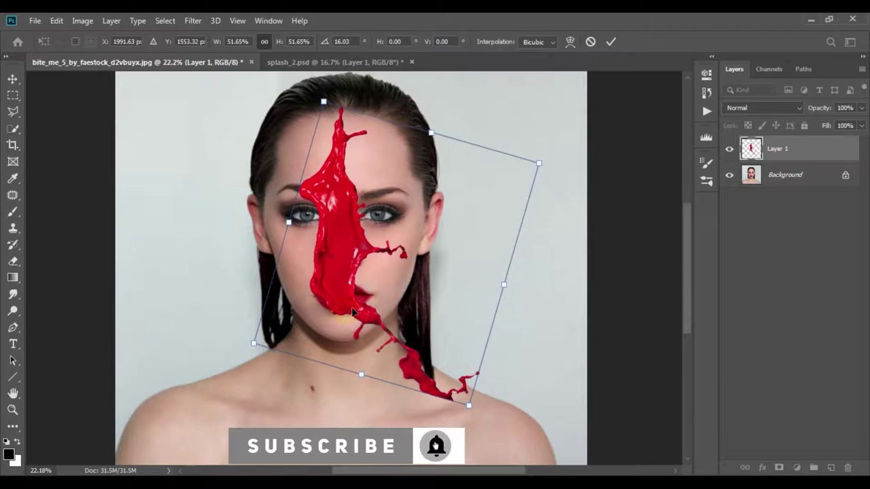
left_click_drag(360, 305, 364, 313)
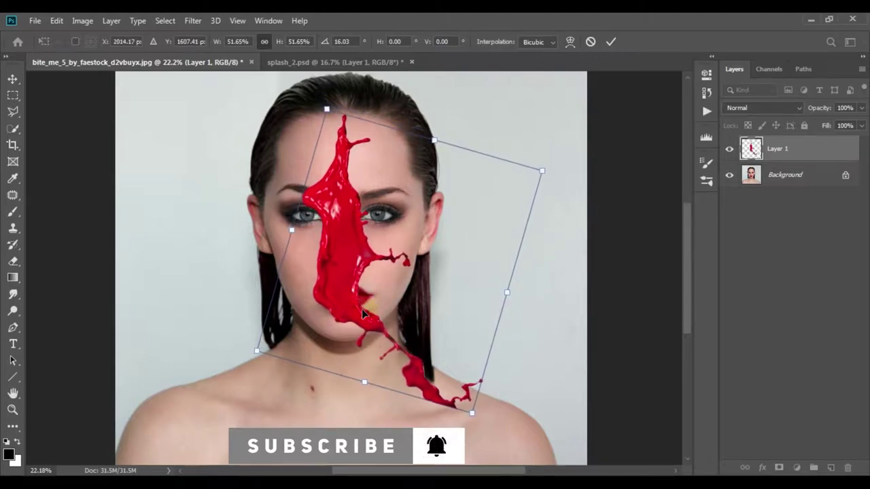
left_click(611, 41)
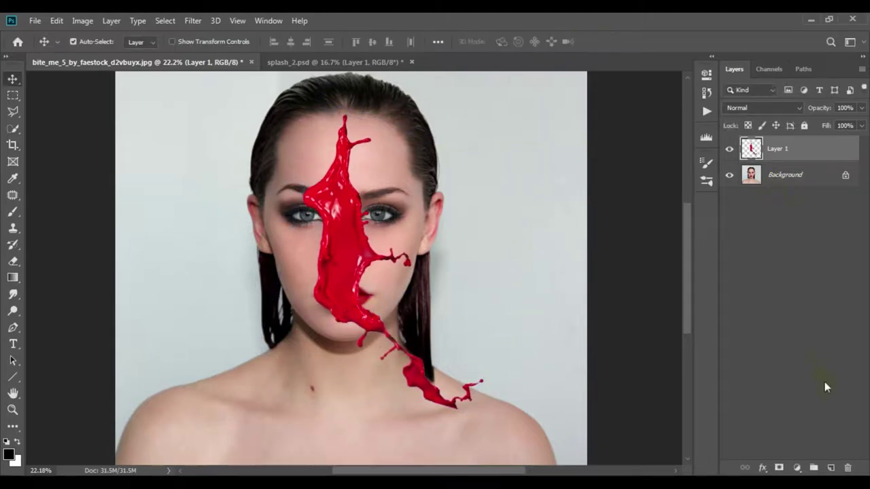
Add a layer mask to Layer 1 and brush black to hide the splash over the left eye
left_click(778, 468)
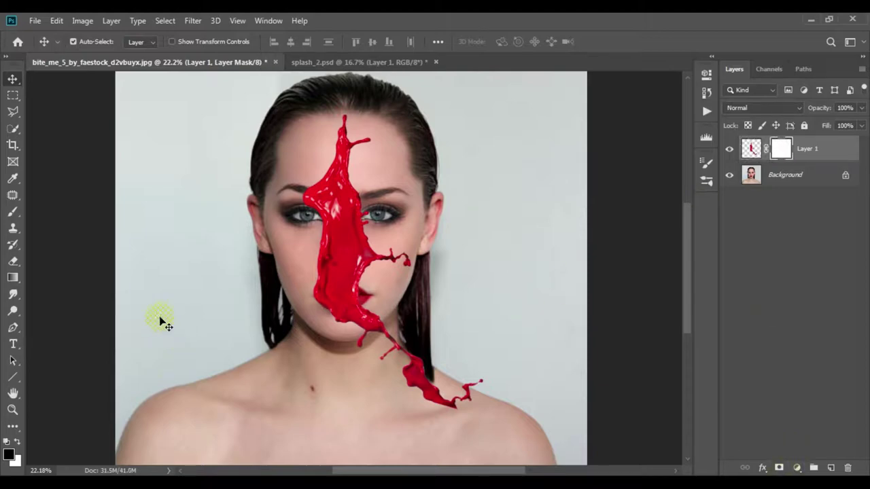
key("b")
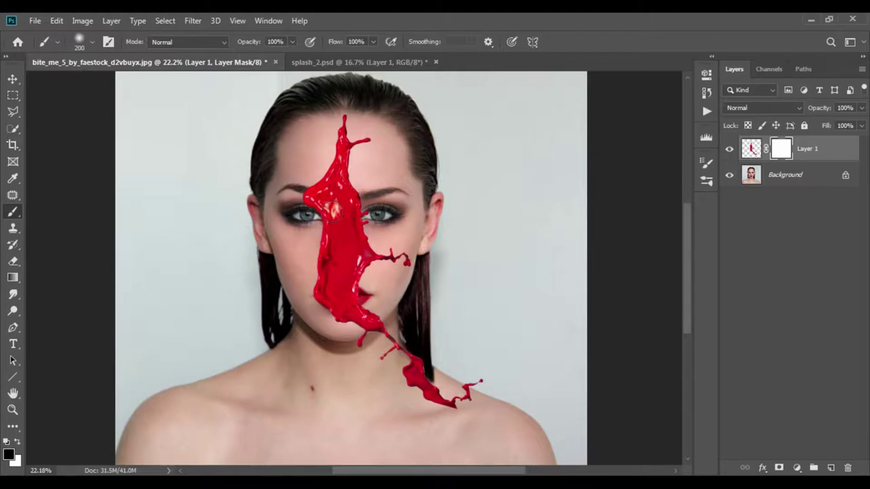
scroll(319, 207, "up", 2)
scroll(319, 207, "up", 2)
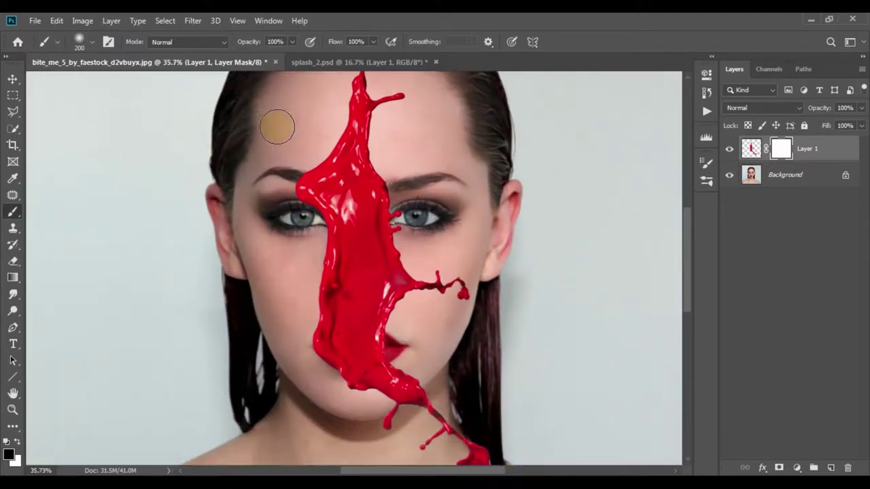
left_click_drag(333, 122, 311, 221)
right_click(307, 131)
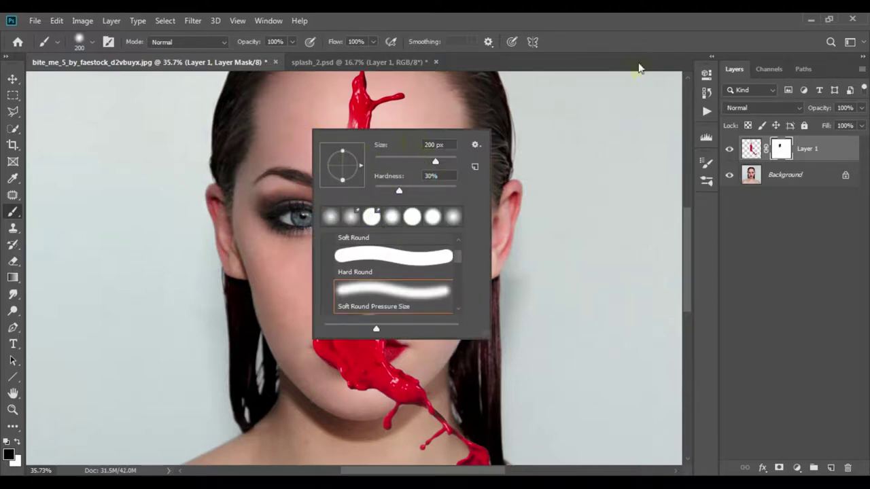
key("Escape")
Mask out the splash over the left cheek to the lips and its left forehead edge
mouse_move(313, 231)
left_mouse_down()
mouse_move(345, 408)
mouse_move(378, 423)
mouse_move(311, 297)
mouse_move(328, 231)
mouse_move(322, 132)
mouse_move(338, 243)
left_mouse_up()
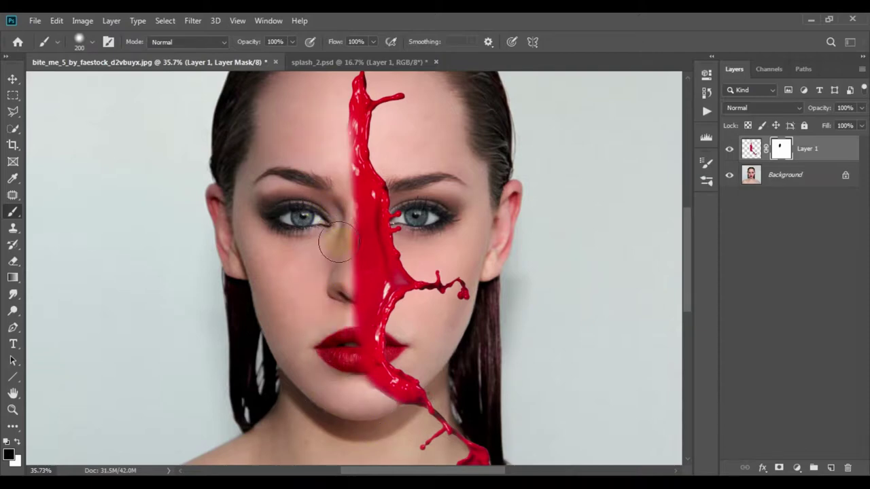
right_click(313, 150)
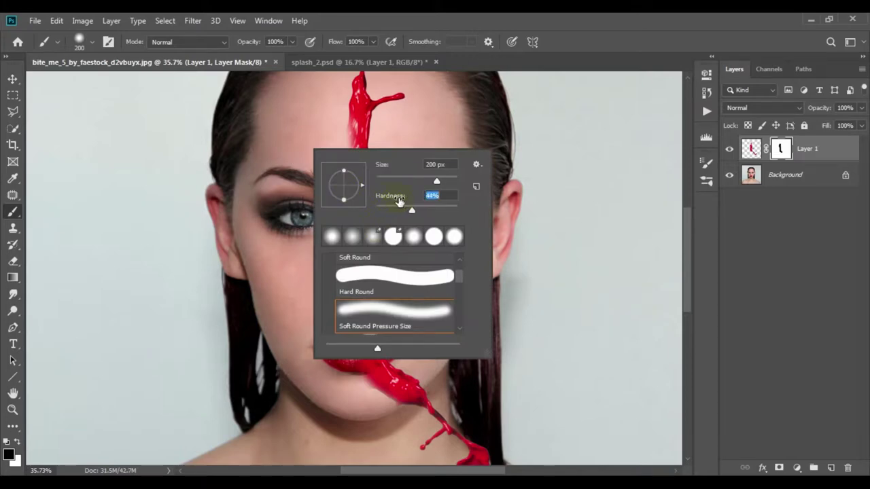
key("Return")
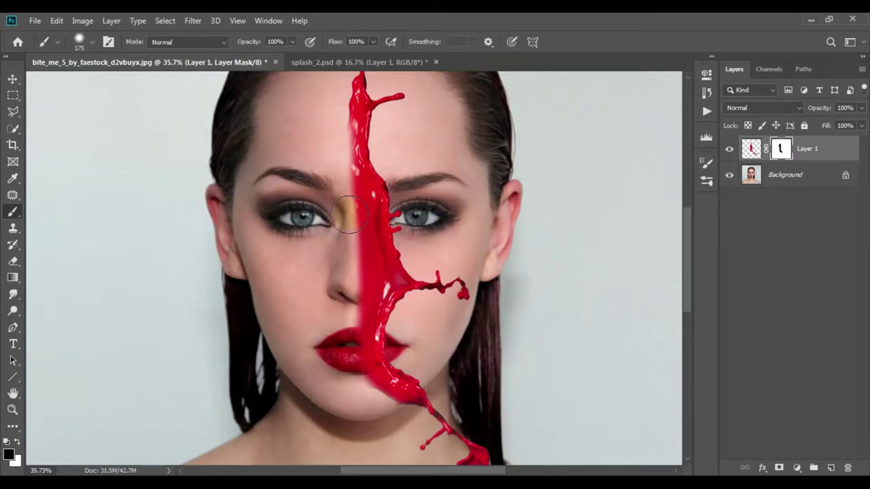
scroll(353, 141, "up", 1)
scroll(353, 141, "up", 1)
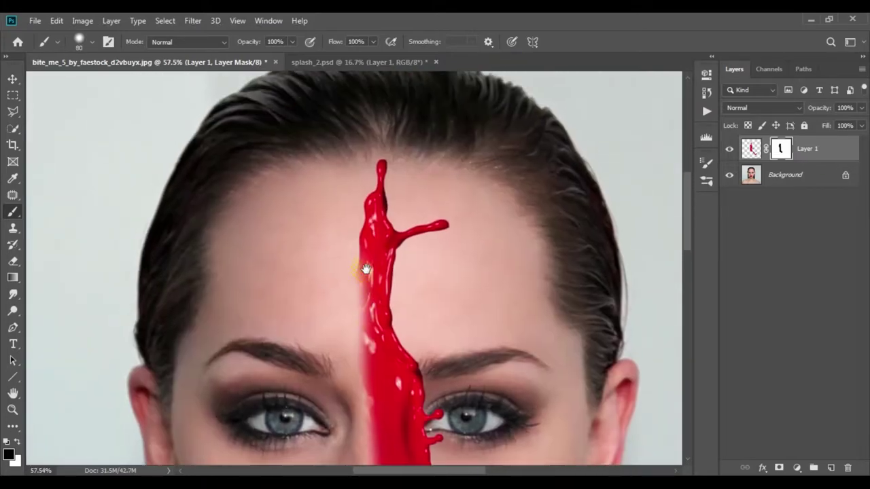
left_click_drag(352, 212, 363, 416)
scroll(363, 417, "down", 3)
left_click_drag(362, 285, 360, 439)
Mask away the thin splash stream below the chin and over the right shoulder
scroll(373, 310, "down", 1)
scroll(388, 291, "down", 1)
scroll(370, 272, "down", 1)
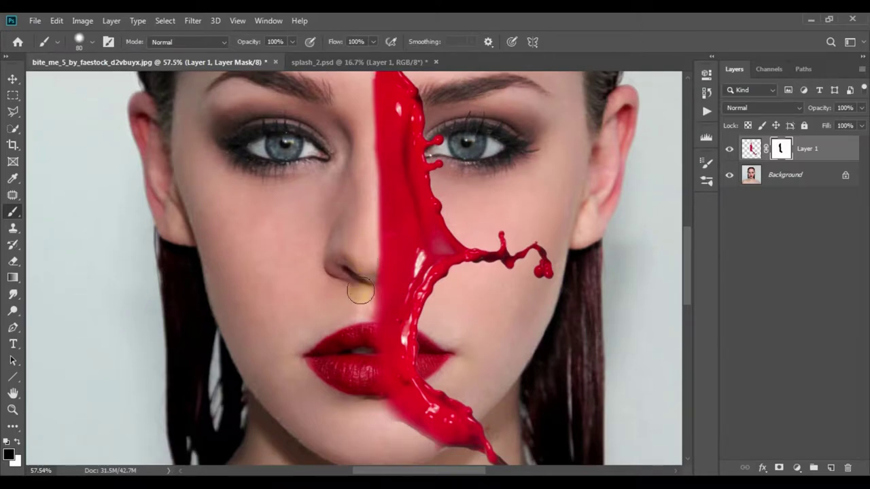
scroll(398, 460, "down", 1)
scroll(408, 287, "down", 1)
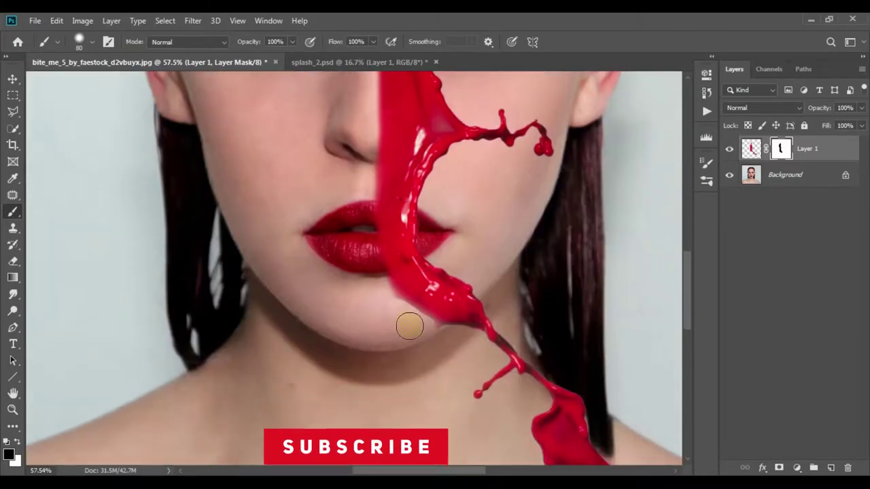
scroll(407, 326, "down", 1)
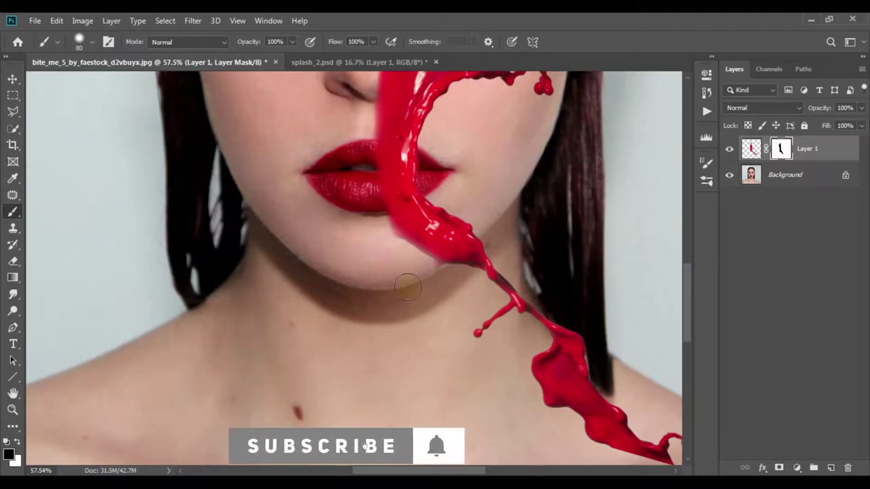
mouse_move(468, 286)
left_mouse_down()
mouse_move(484, 260)
mouse_move(465, 273)
mouse_move(507, 260)
mouse_move(509, 297)
mouse_move(574, 401)
mouse_move(586, 363)
left_mouse_up()
mouse_move(563, 292)
left_mouse_down()
mouse_move(385, 127)
mouse_move(372, 91)
left_mouse_up()
mouse_move(466, 200)
left_mouse_down()
mouse_move(408, 261)
mouse_move(369, 227)
mouse_move(394, 198)
left_mouse_up()
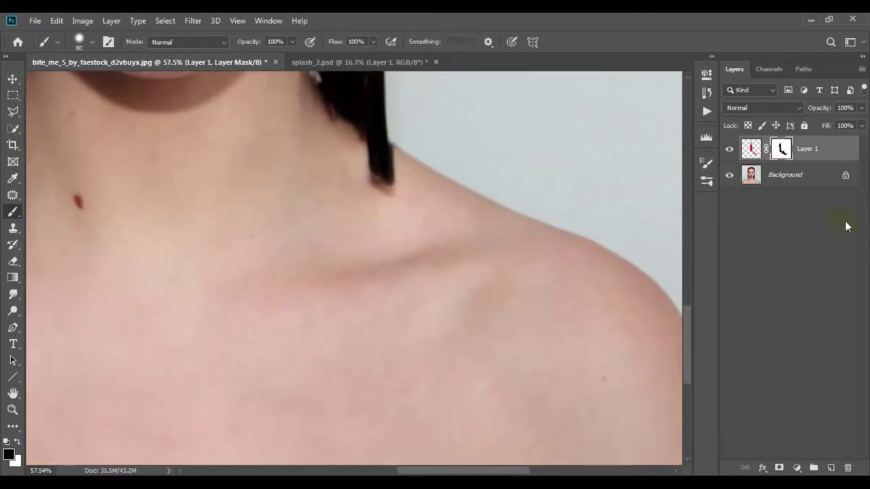
Unlock the portrait background layer, then undo a stray black stroke at the chin
left_click(843, 175)
left_click_drag(290, 154, 500, 380)
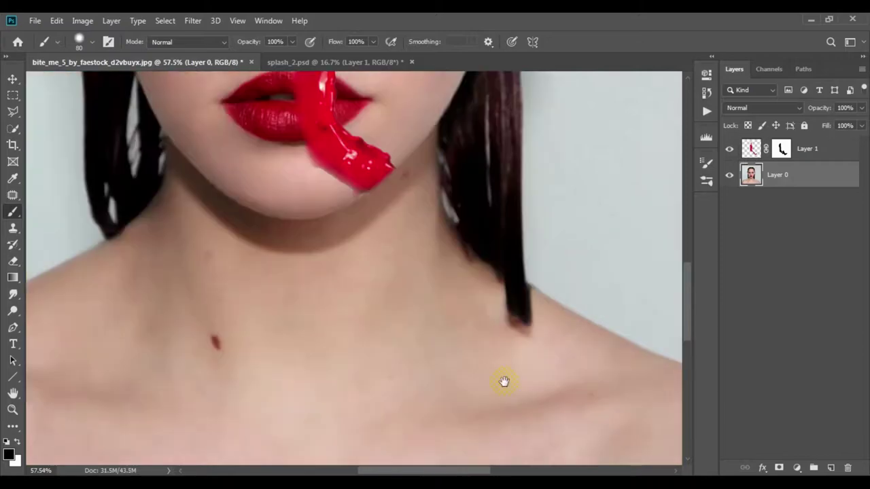
left_click_drag(322, 136, 322, 247)
scroll(350, 200, "up", 3)
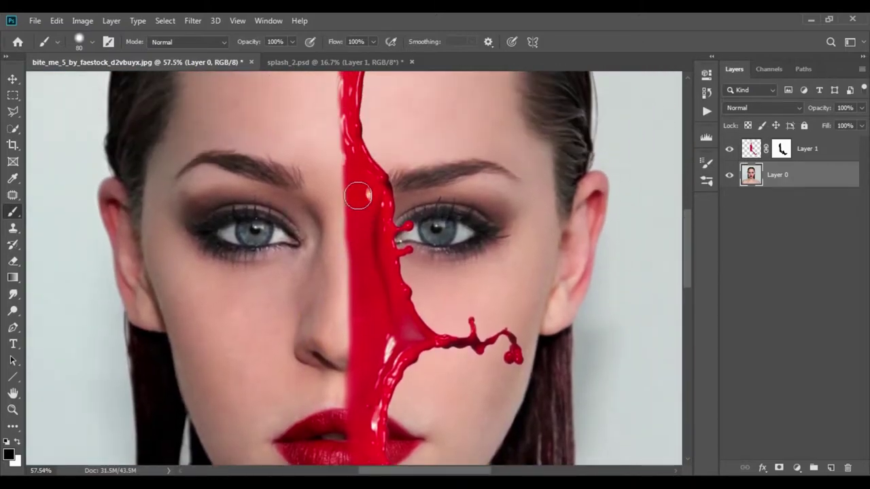
scroll(358, 188, "up", 5)
scroll(360, 188, "down", 2)
scroll(361, 189, "down", 2)
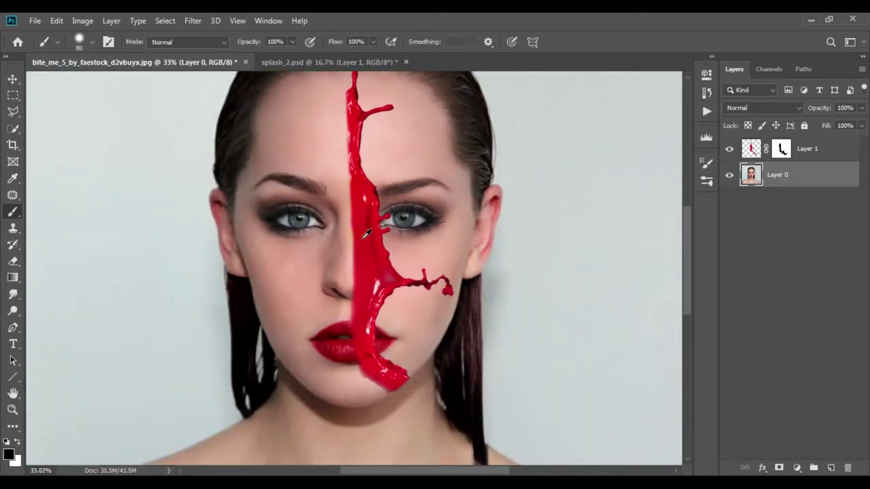
scroll(366, 233, "up", 3)
scroll(401, 410, "up", 2)
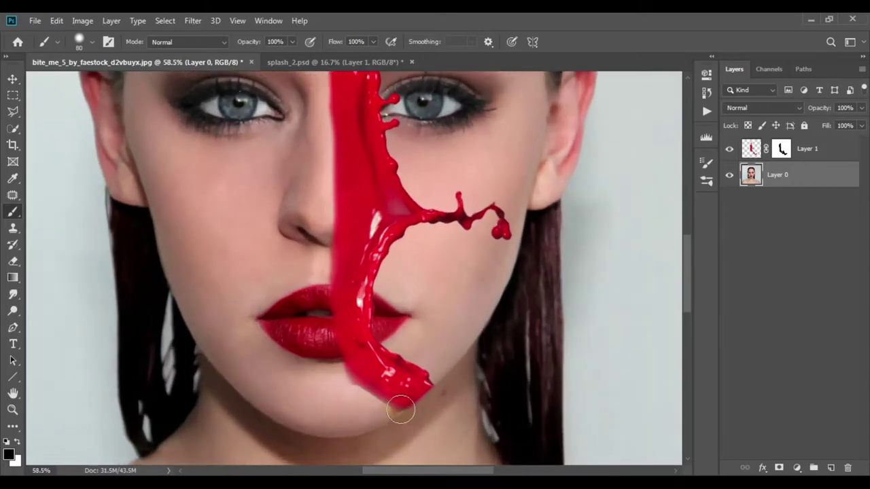
left_click_drag(401, 410, 378, 388)
key("ctrl+z")
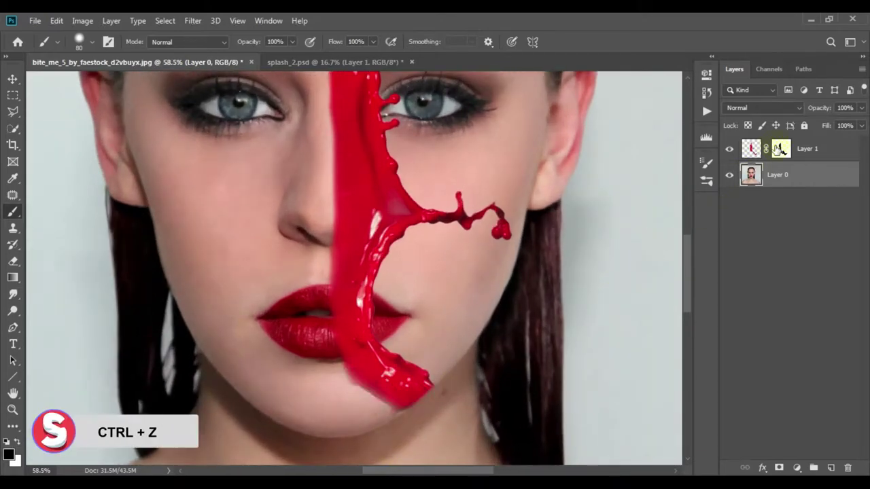
Paint black on Layer 1's mask to hide the splash's left edge from chin to nose
left_click(777, 150)
mouse_move(407, 424)
left_mouse_down()
mouse_move(360, 370)
mouse_move(339, 306)
mouse_move(340, 196)
mouse_move(347, 251)
mouse_move(357, 190)
mouse_move(343, 102)
mouse_move(339, 264)
left_mouse_up()
scroll(339, 264, "up", 5)
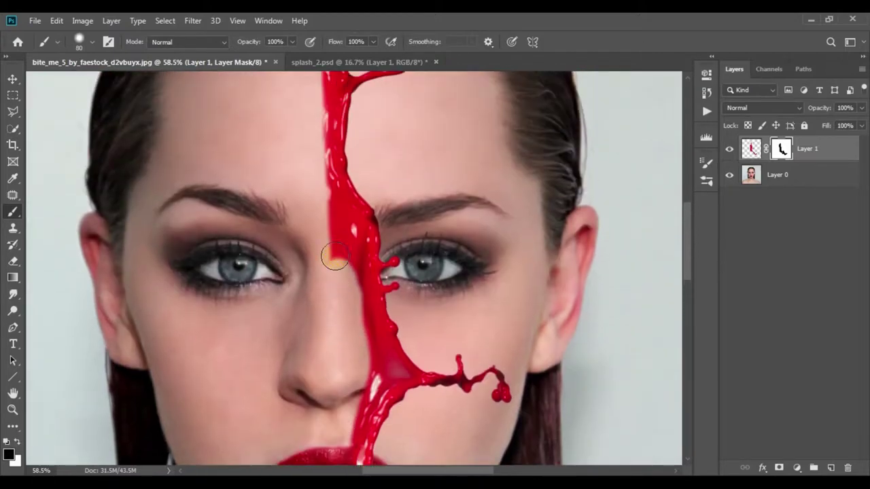
scroll(311, 154, "up", 2)
scroll(313, 204, "up", 1)
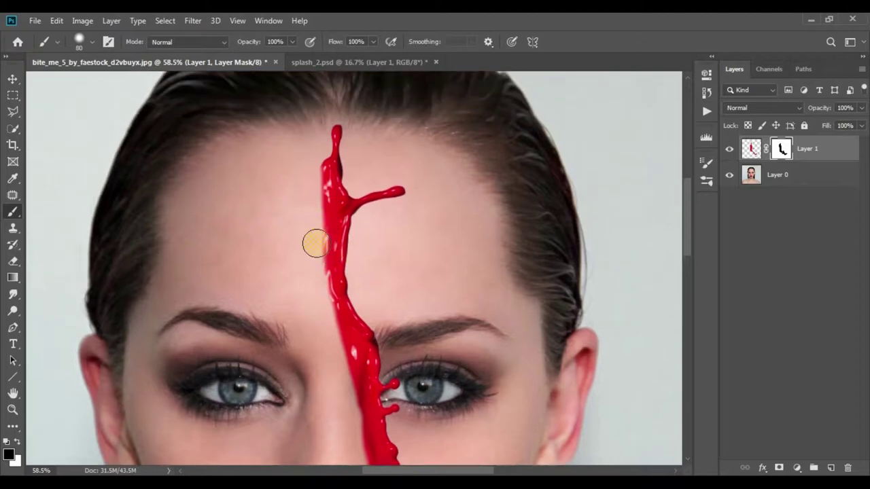
scroll(314, 243, "down", 3)
scroll(346, 305, "down", 5)
Move the splash left so it sits over the nose
key("v")
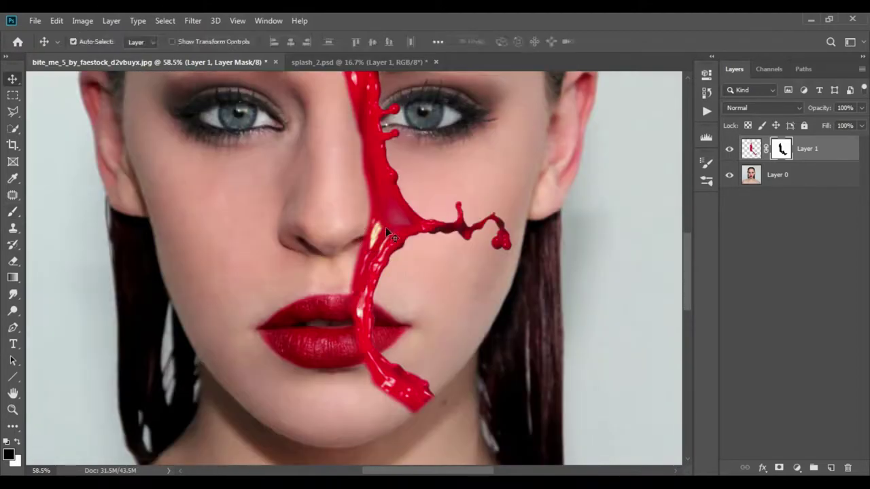
left_click_drag(385, 227, 347, 231)
scroll(343, 233, "up", 1)
scroll(343, 233, "down", 10)
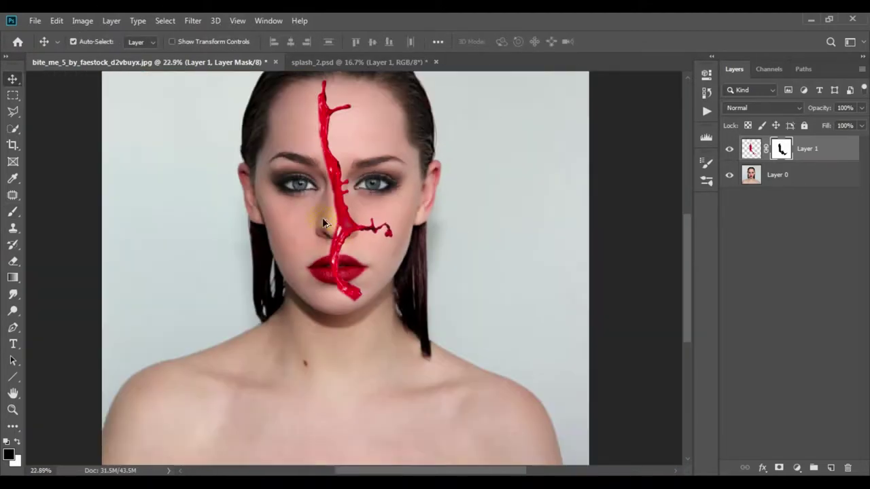
scroll(330, 139, "up", 2)
Rotate the splash about 5°, then nudge it slightly down and a few pixels left
key("ctrl+t")
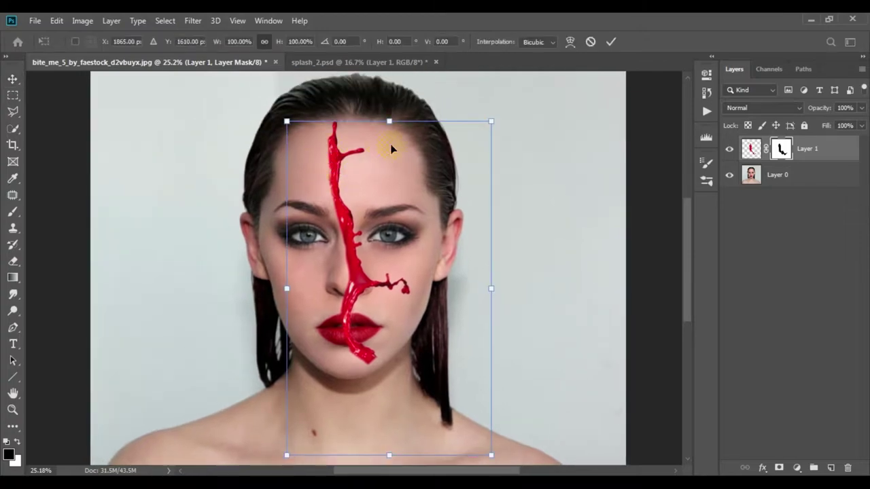
left_click_drag(514, 120, 522, 144)
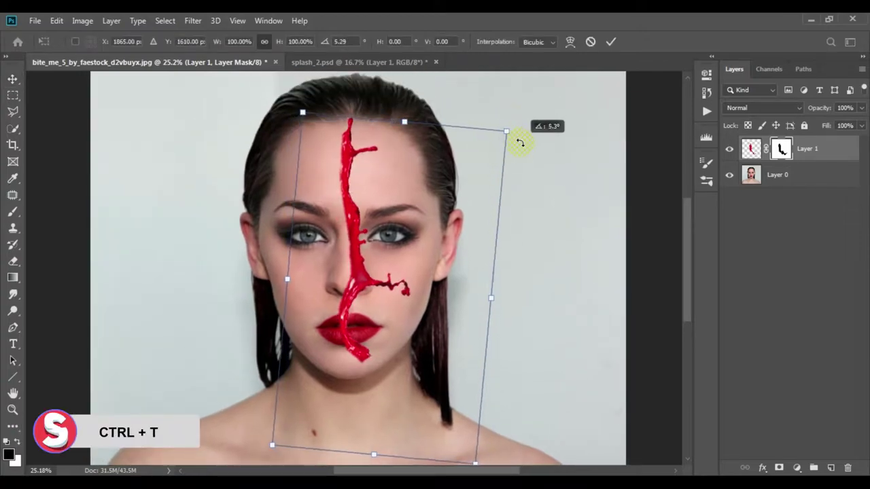
left_click(610, 43)
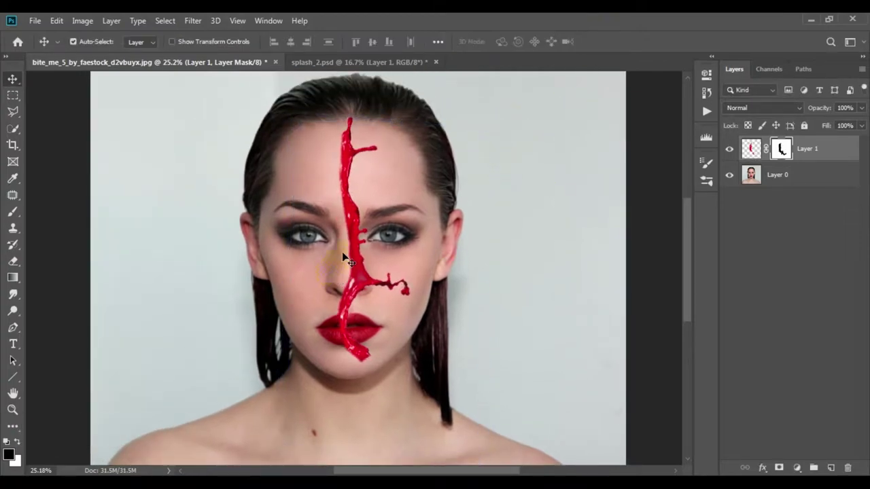
scroll(342, 251, "up", 3)
scroll(351, 212, "down", 2)
left_click_drag(353, 132, 353, 140)
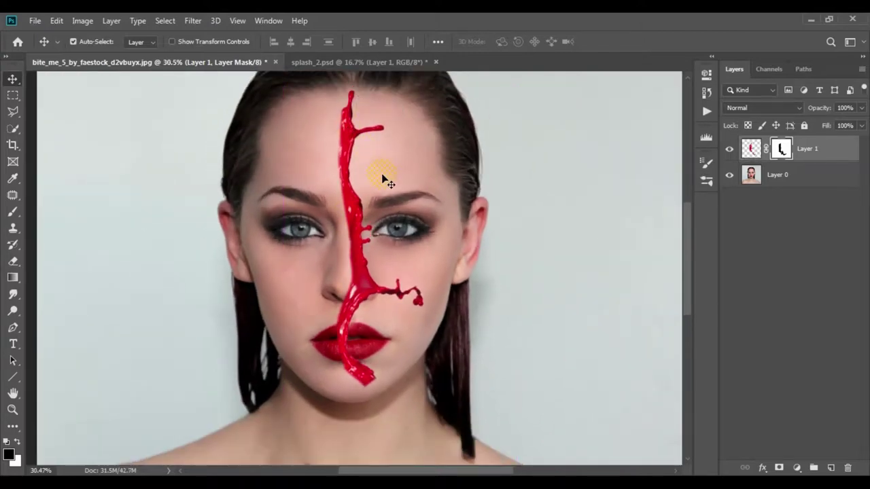
key("shift+Left")
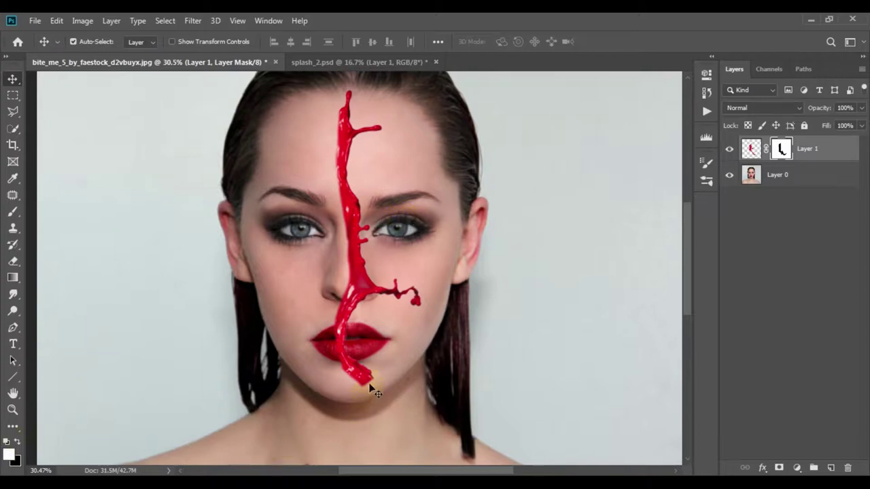
Trim the splash's chin tip on the mask, then retarget the layer's pixels
key("b")
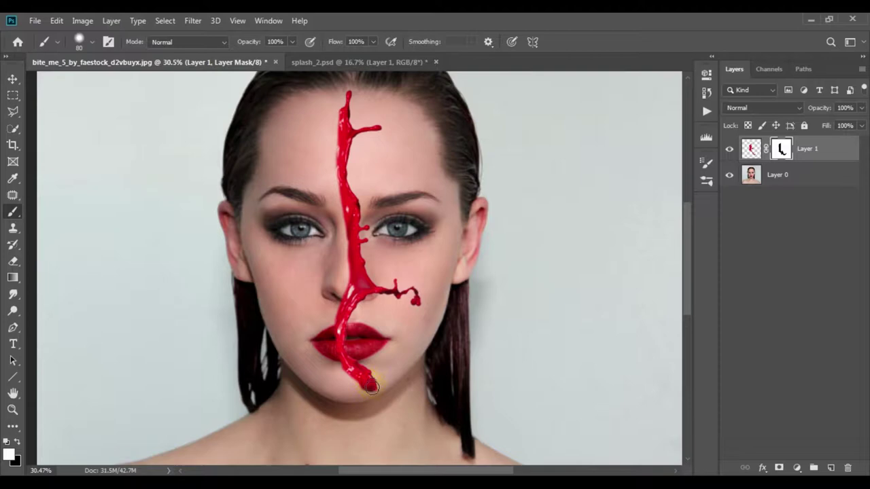
scroll(371, 387, "up", 2)
scroll(374, 391, "up", 3)
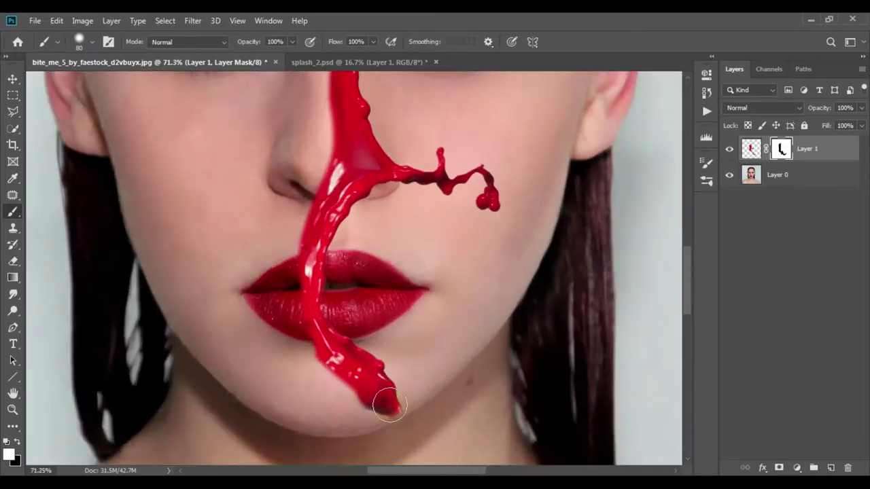
left_click_drag(388, 408, 384, 412)
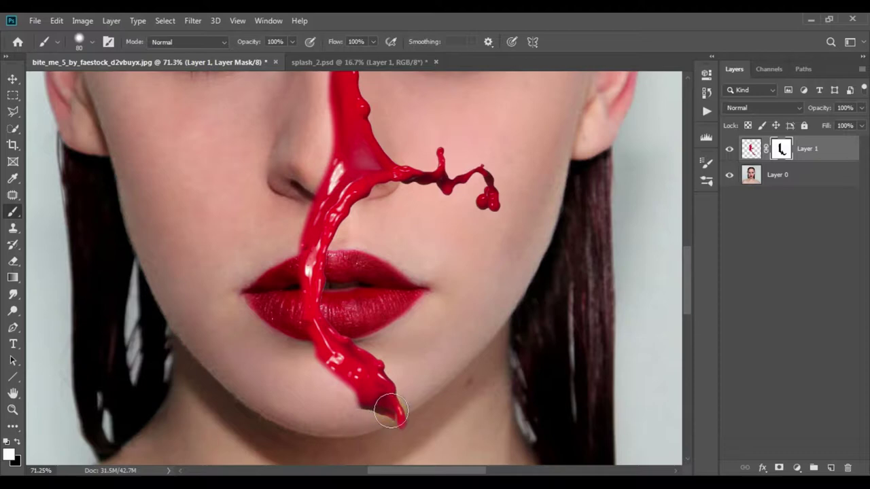
left_click(20, 441)
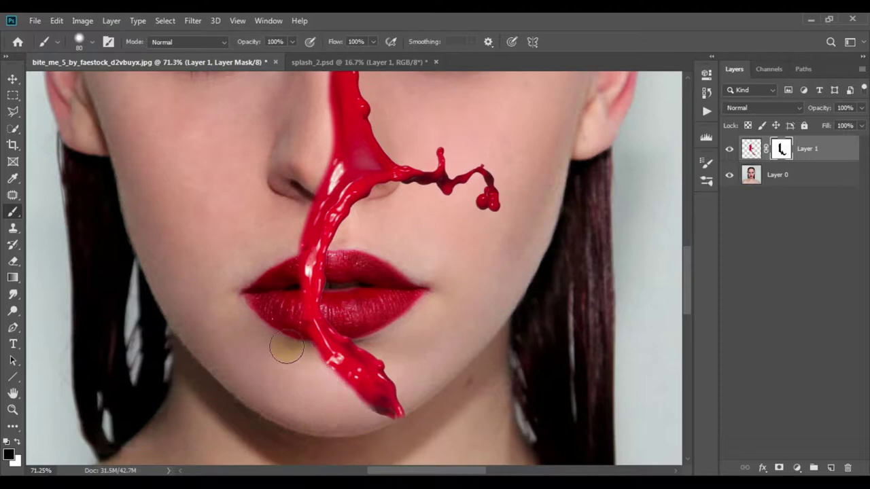
scroll(286, 348, "down", 3)
scroll(340, 224, "down", 2)
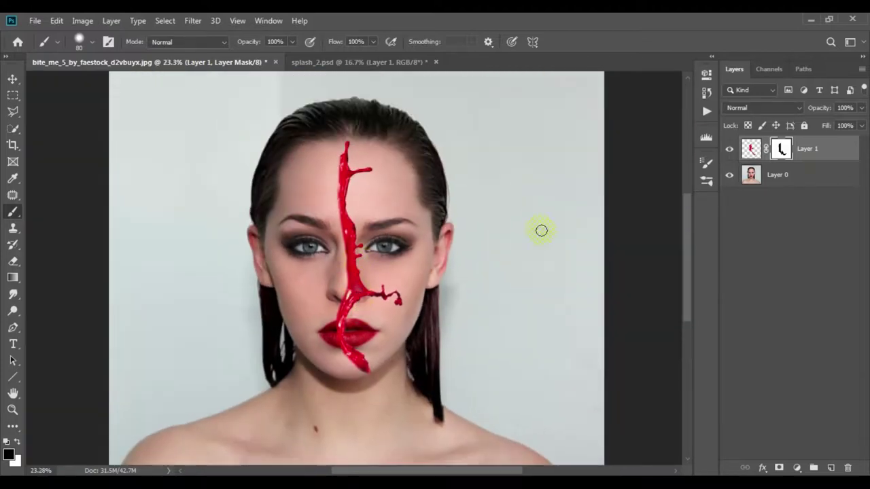
left_click(751, 149)
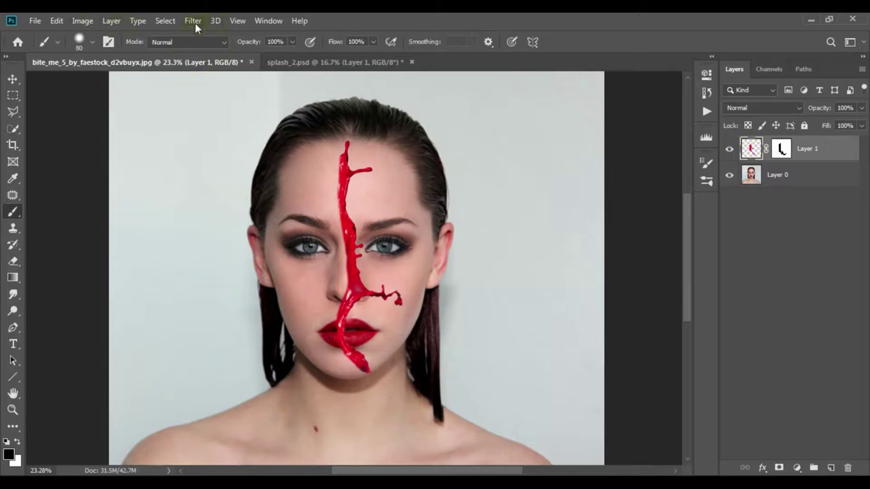
Desaturate the splash layer to grey with Image > Adjustments > Desaturate
left_click(82, 20)
mouse_move(102, 54)
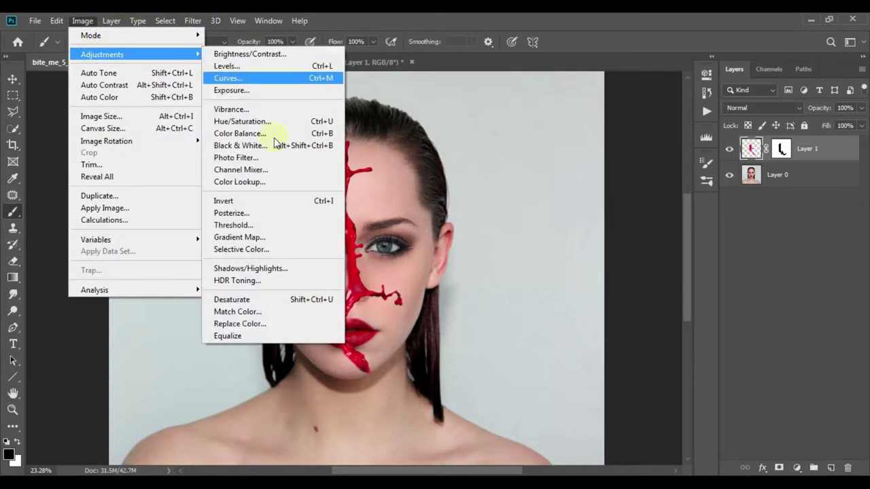
left_click(251, 298)
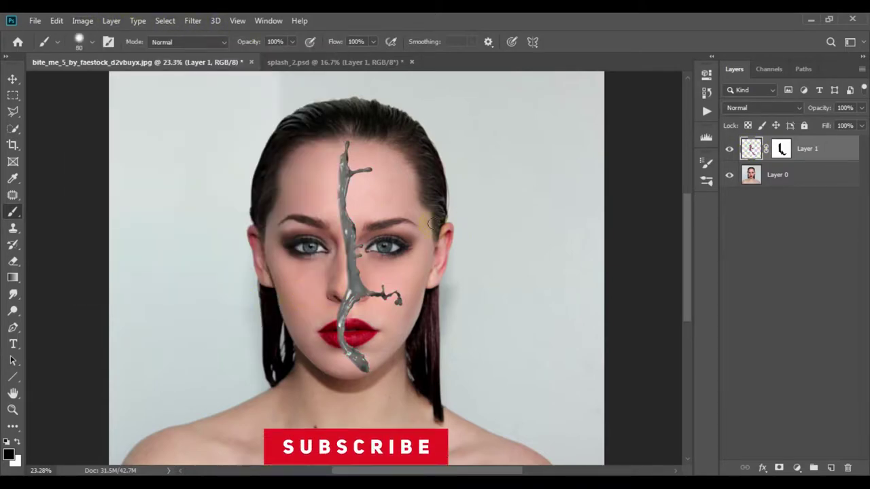
left_click(12, 79)
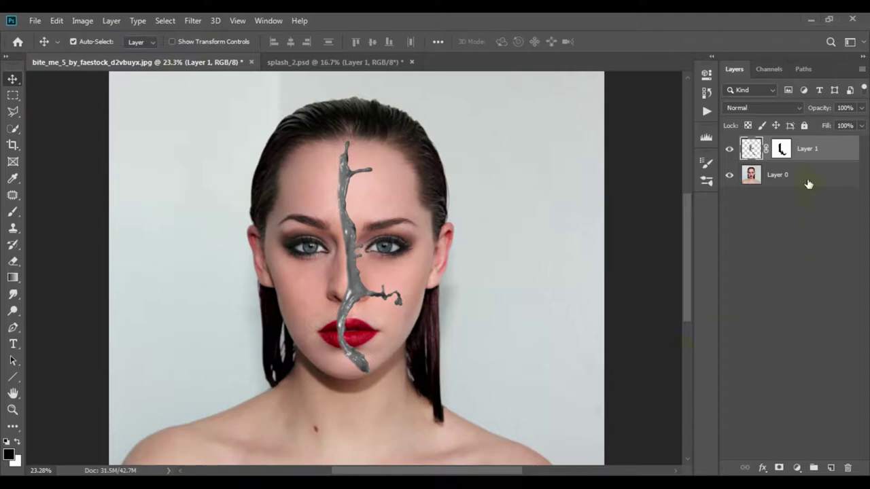
Set Layer 1's blend mode to Luminosity so the splash takes the skin colour
left_click(754, 110)
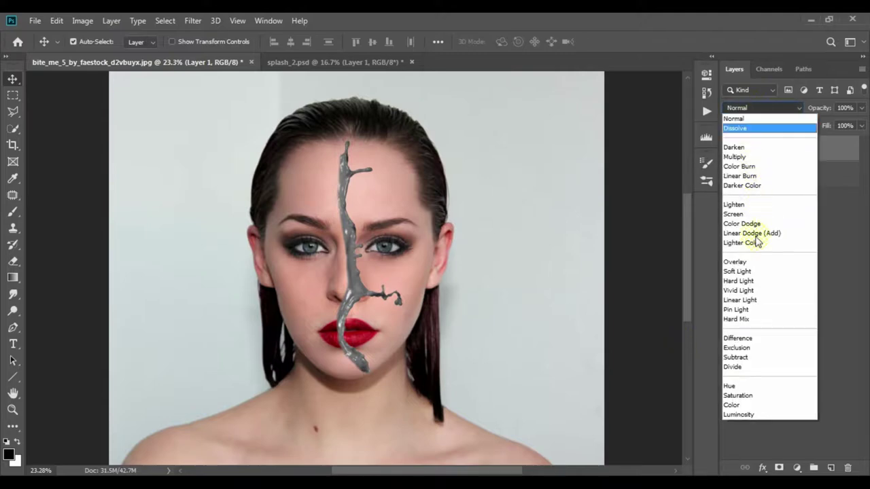
left_click(756, 414)
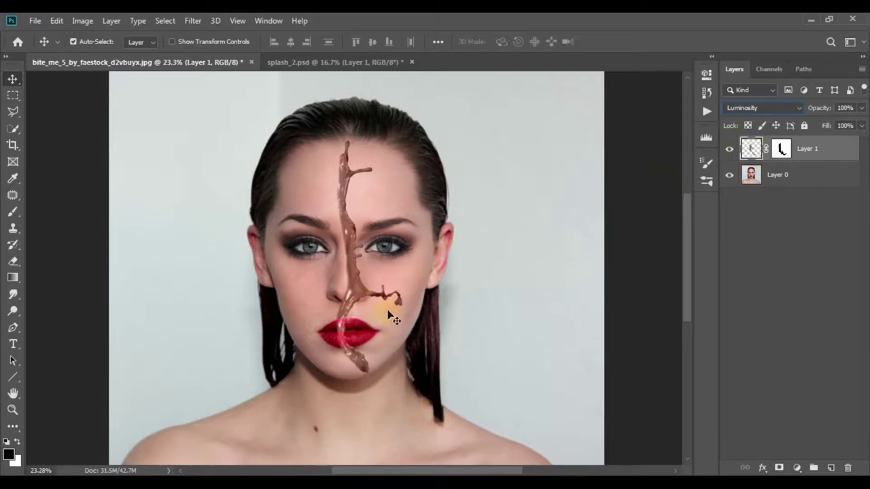
left_click(81, 23)
mouse_move(102, 55)
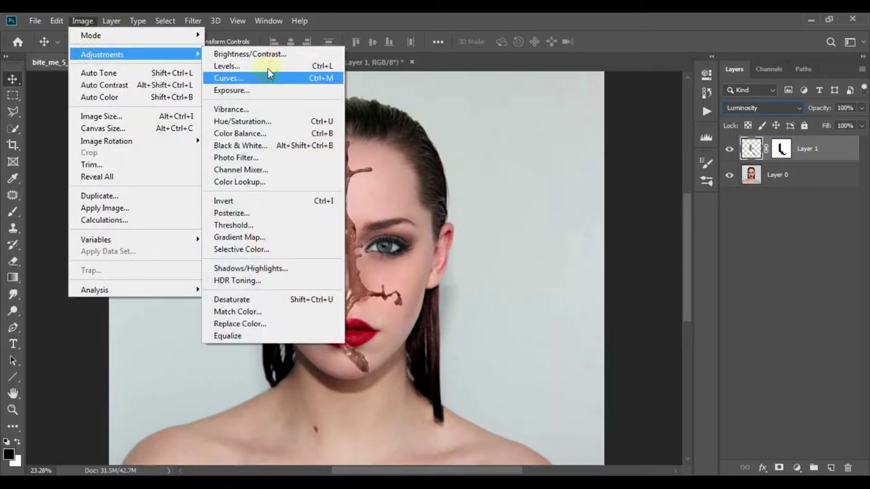
Brighten the splash with Levels input values 2, 1.85 and 235
left_click(268, 66)
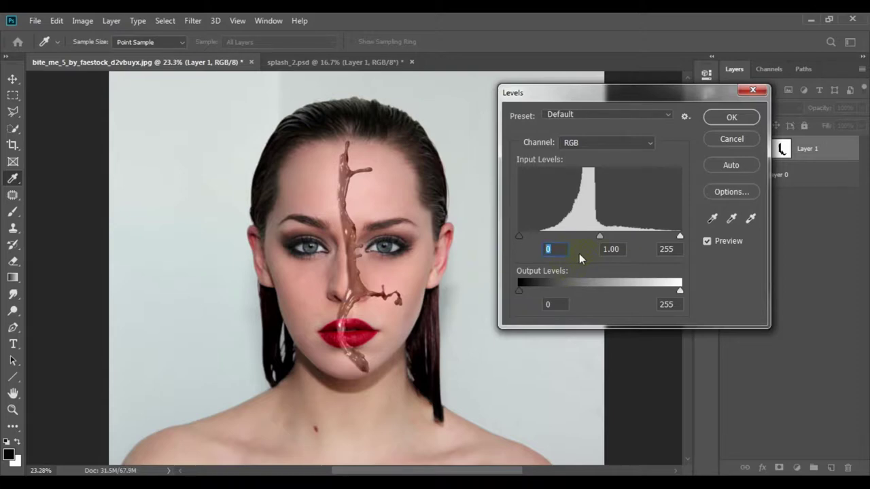
type("2")
type("1.")
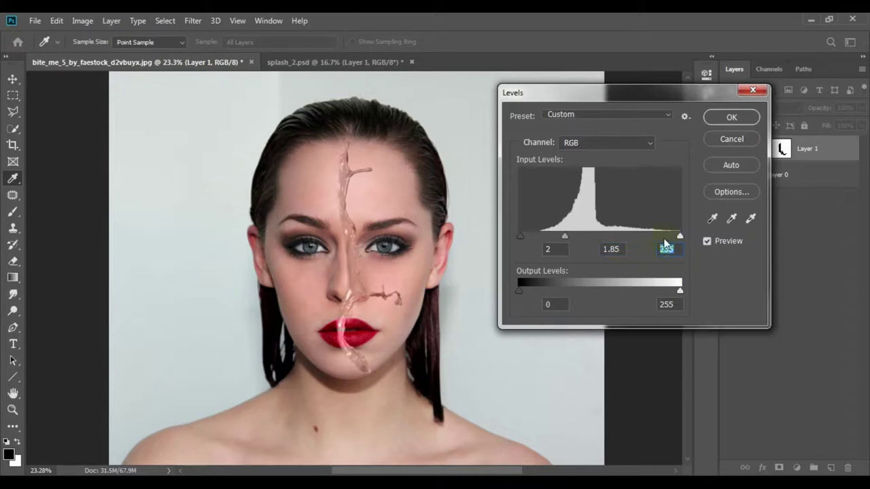
left_click(656, 248)
type("235")
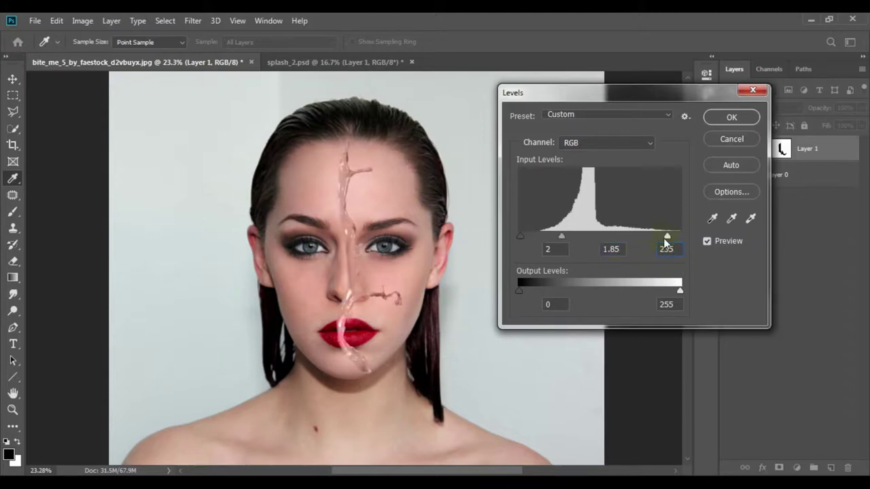
left_click(712, 120)
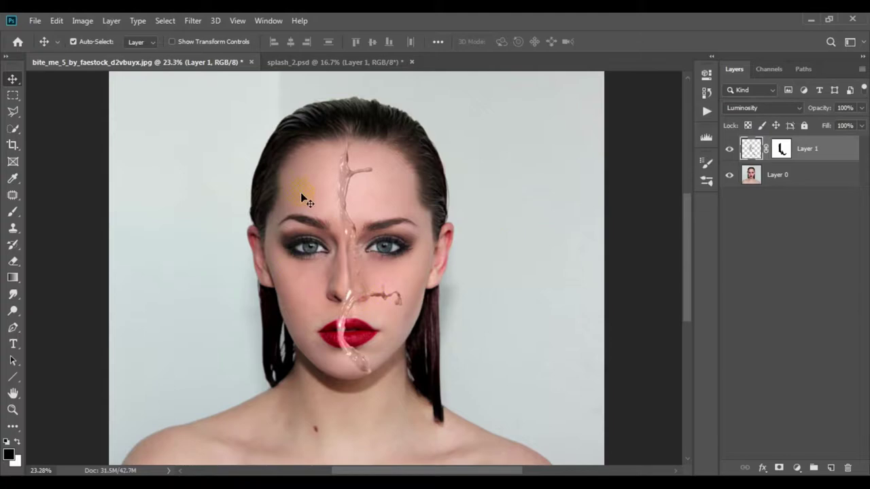
scroll(307, 185, "up", 1)
scroll(308, 184, "up", 2)
scroll(308, 184, "down", 1)
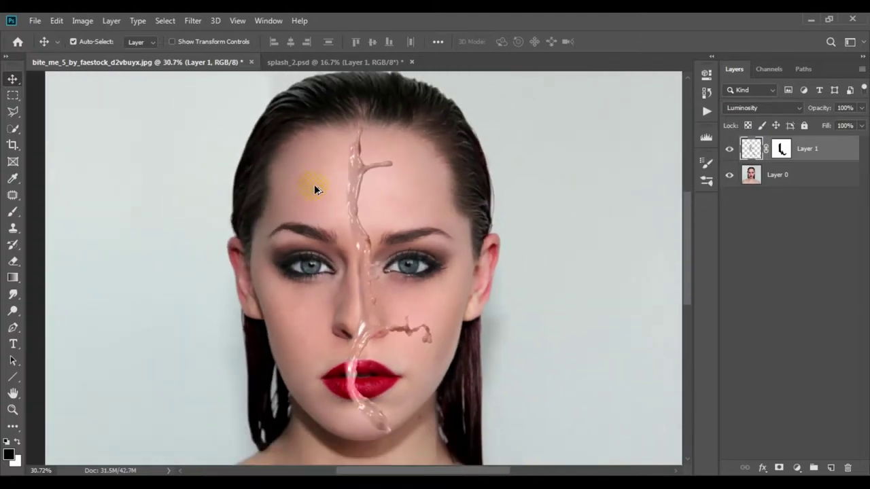
scroll(435, 294, "down", 1)
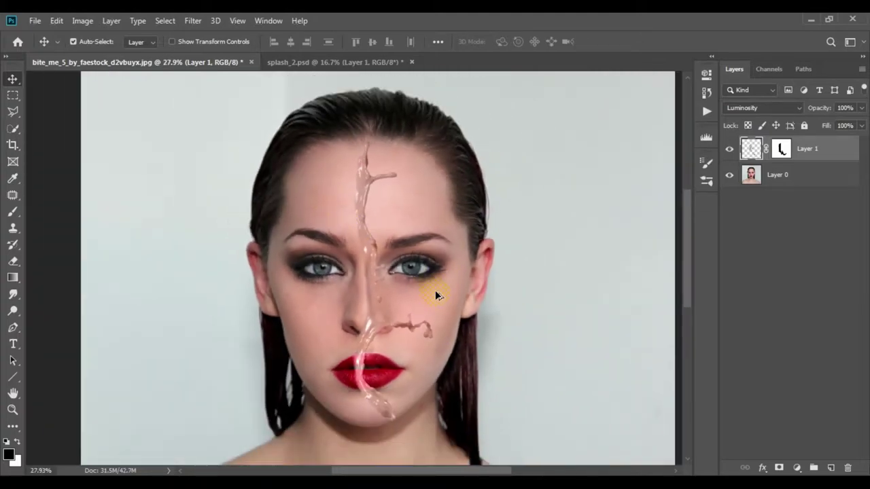
scroll(432, 285, "down", 2)
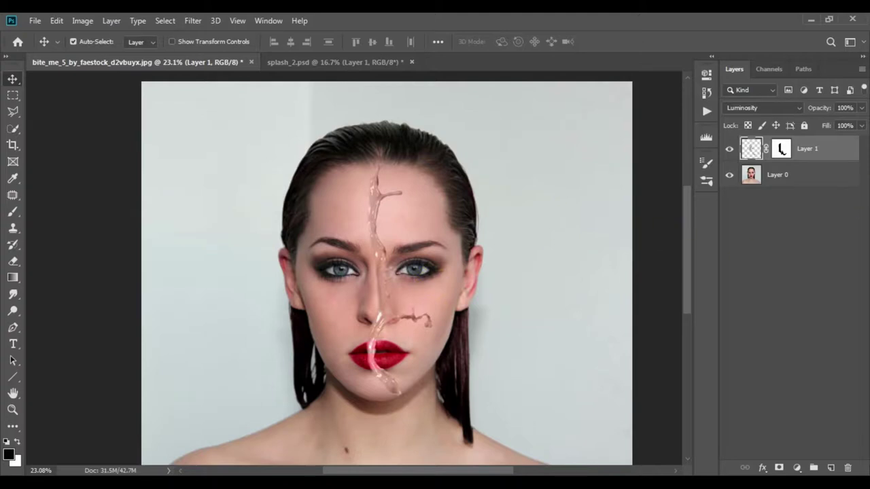
Add a Black & White adjustment layer above the photo, invert its mask, and load the splash selection
left_click(812, 174)
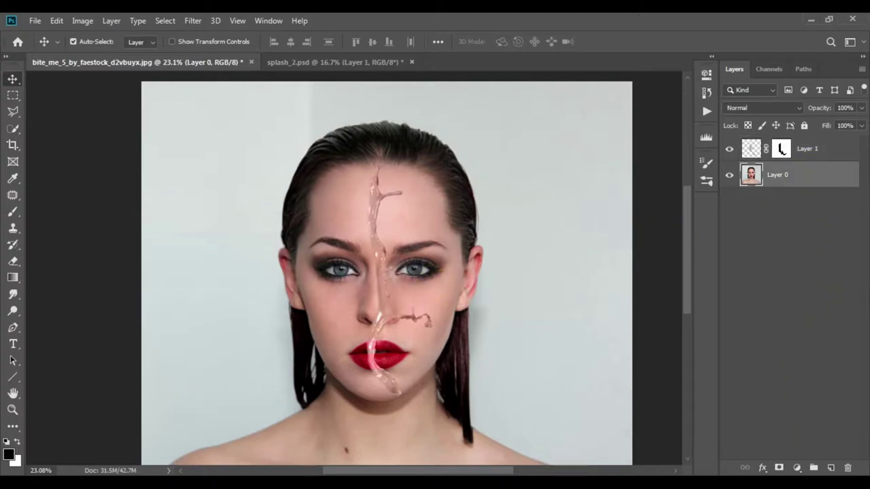
left_click(797, 468)
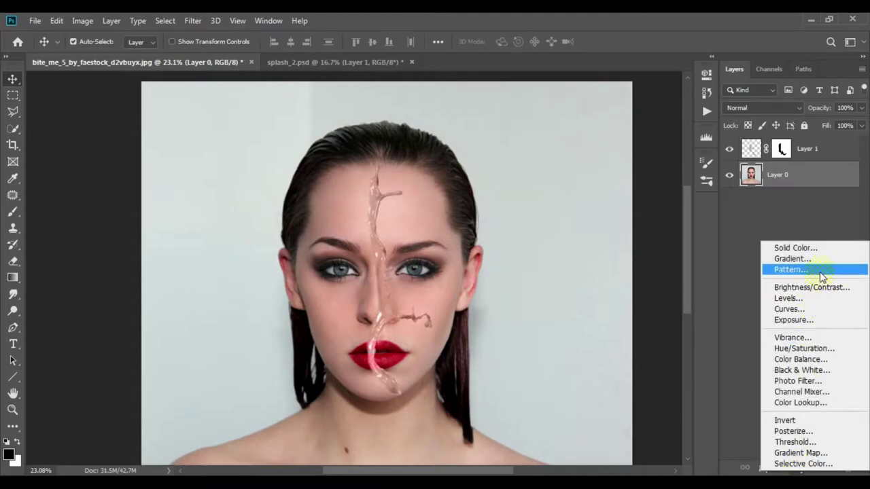
left_click(805, 370)
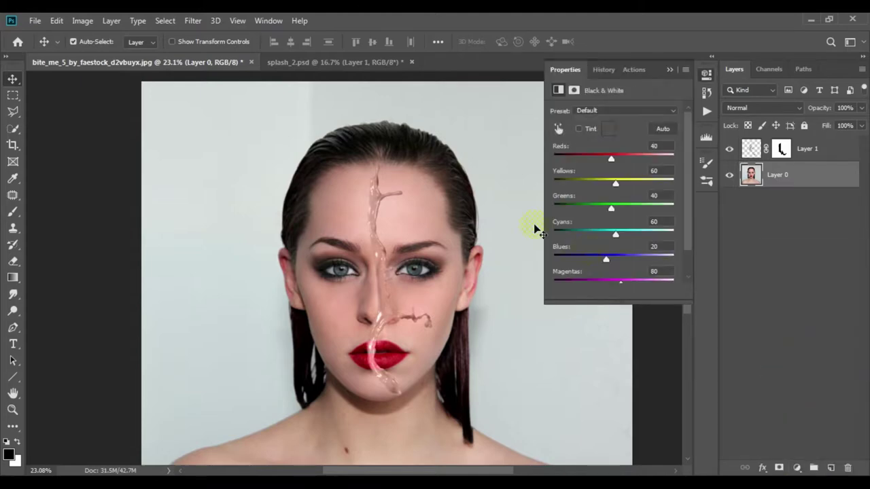
left_click(668, 69)
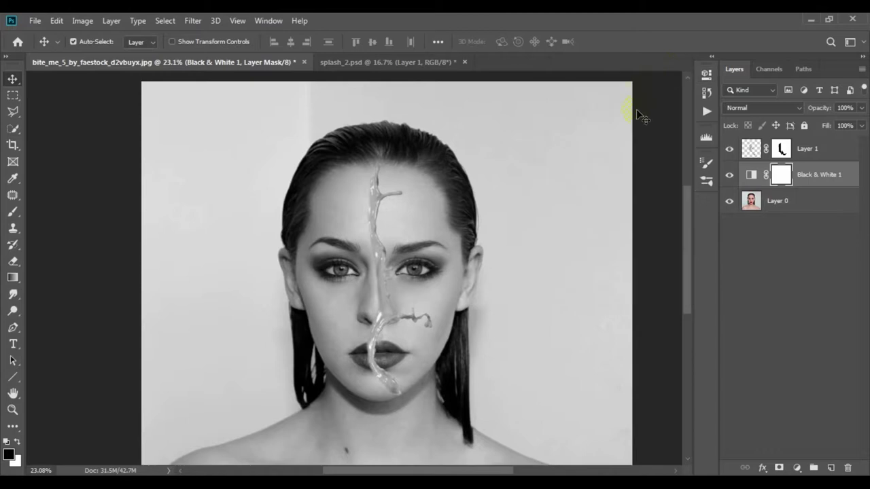
key("ctrl+i")
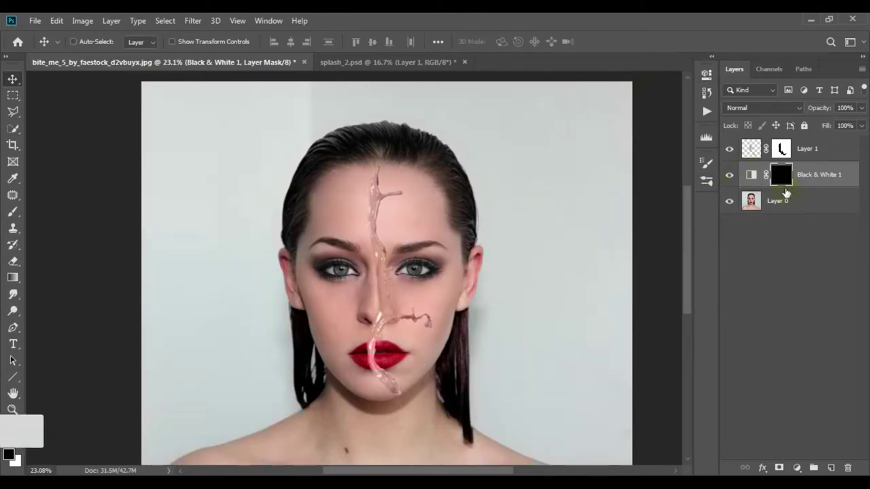
left_click(752, 148, "ctrl")
Invert the selection and paint white with a 250 px brush to grey the face
left_click(165, 20)
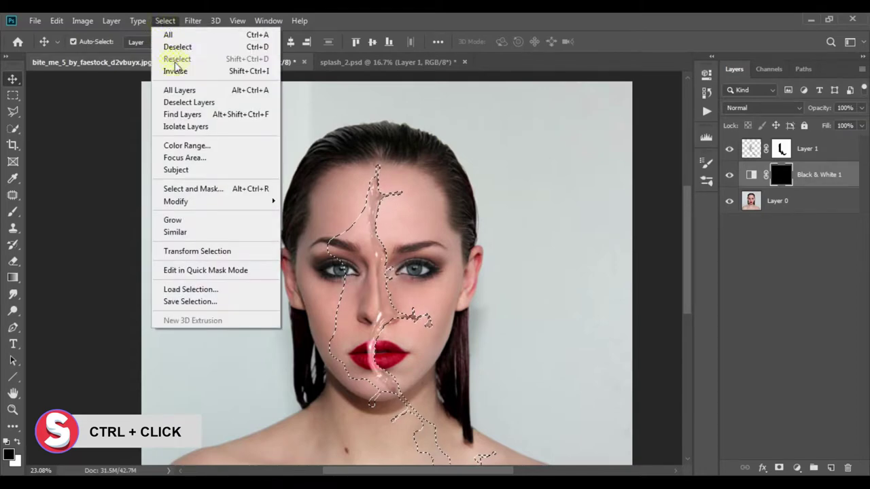
left_click(175, 71)
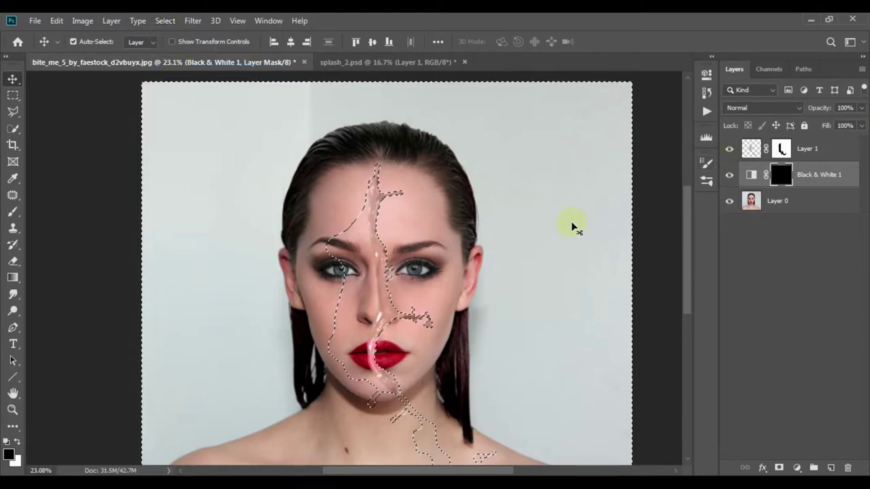
key("b")
key("x")
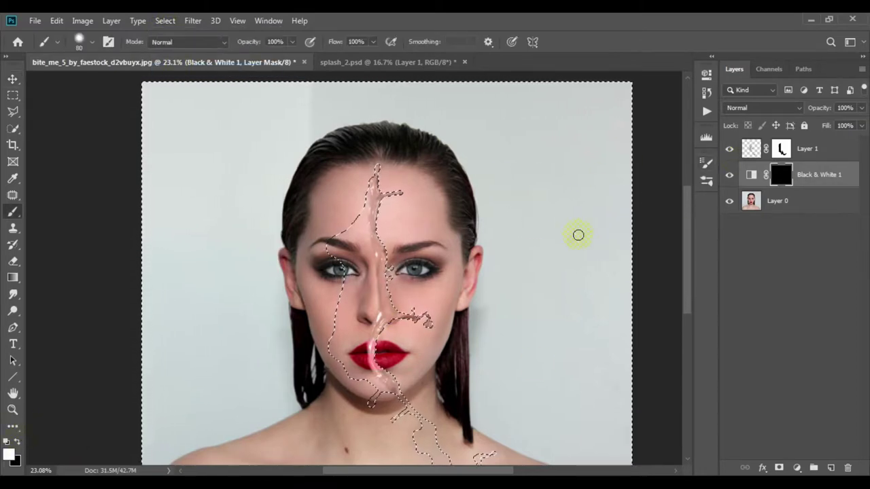
key("bracketright")
key("bracketright")
key("bracketright")
mouse_move(422, 228)
left_mouse_down()
mouse_move(398, 209)
mouse_move(390, 242)
mouse_move(395, 351)
mouse_move(407, 311)
left_mouse_up()
Adjust brush hardness and paint the right cheek and right forehead grey
scroll(406, 313, "up", 5)
right_click(459, 197)
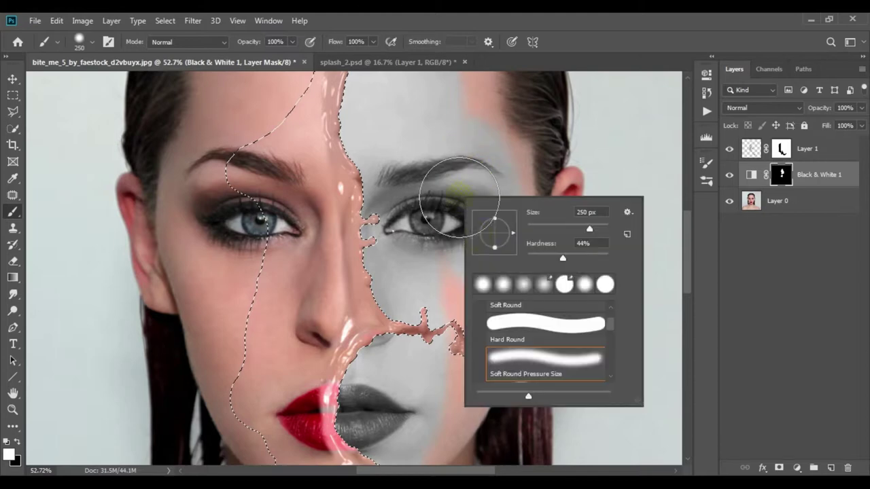
left_click_drag(550, 257, 561, 257)
left_click(368, 228)
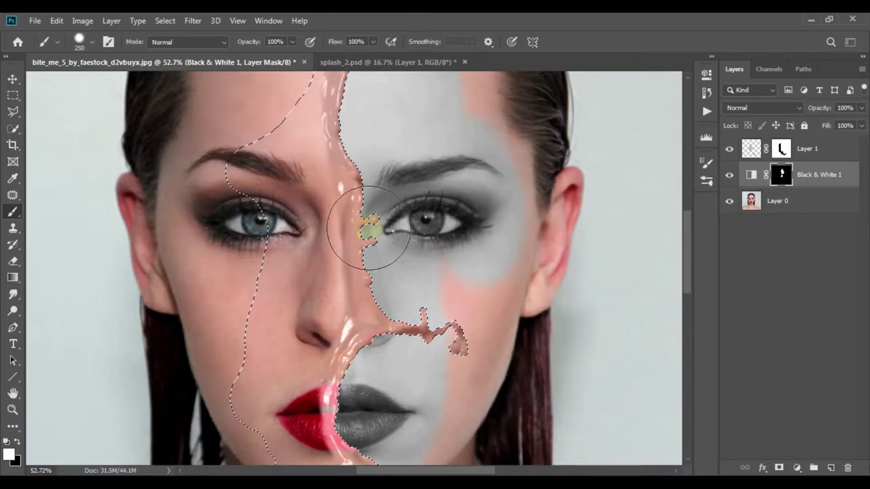
mouse_move(369, 228)
left_mouse_down()
mouse_move(466, 287)
mouse_move(451, 355)
mouse_move(439, 265)
left_mouse_up()
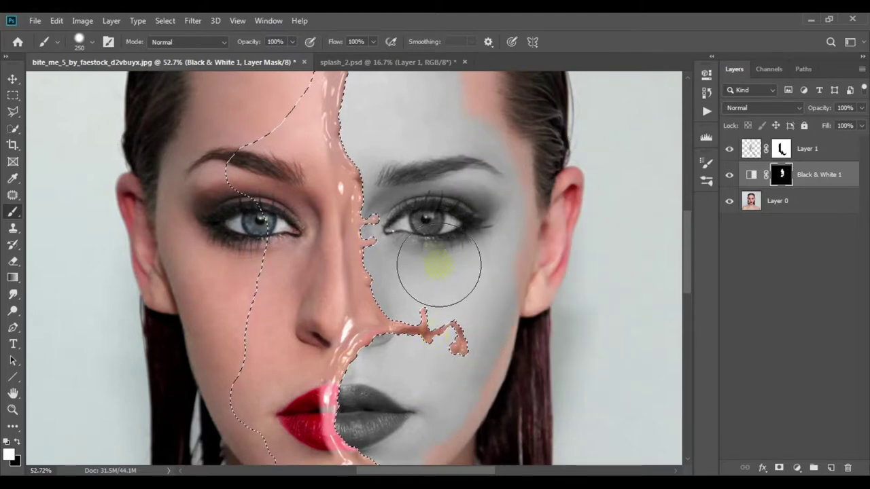
scroll(439, 265, "up", 3)
scroll(460, 199, "up", 1)
mouse_move(442, 200)
left_mouse_down()
mouse_move(393, 166)
mouse_move(398, 217)
left_mouse_up()
With a 100 px brush, clean up around the splash top, extend grey to the hairline, and restore hair colour
key("bracketleft")
key("bracketleft")
key("bracketleft")
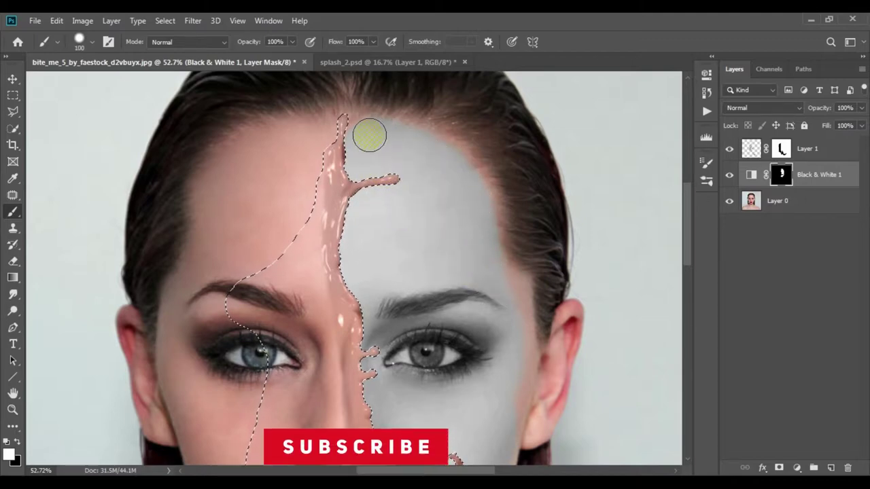
mouse_move(369, 136)
left_mouse_down()
mouse_move(359, 130)
mouse_move(383, 136)
left_mouse_up()
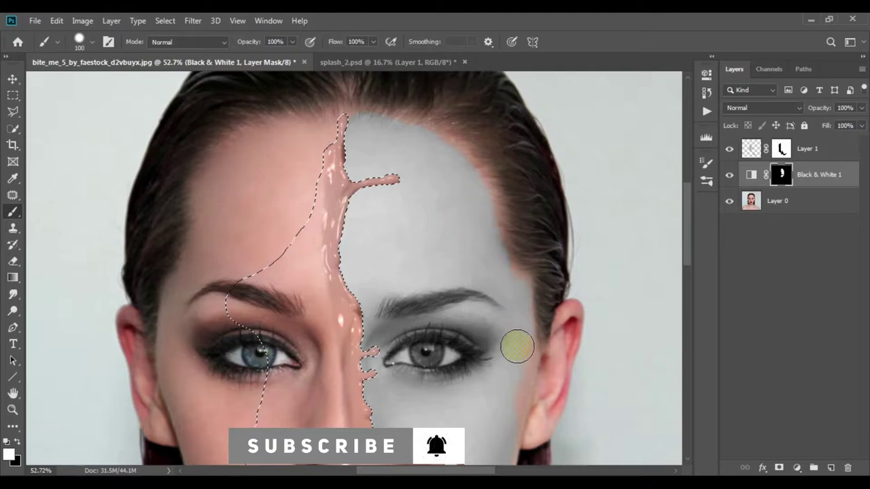
scroll(512, 320, "down", 5)
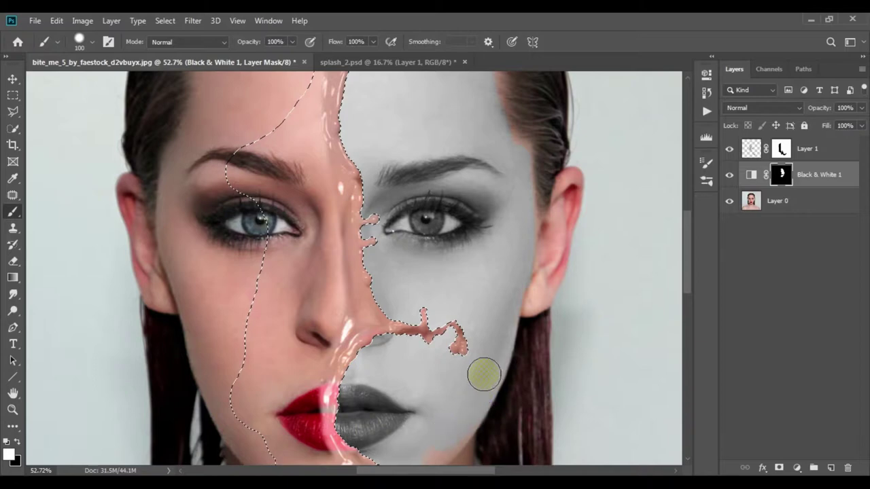
scroll(484, 375, "down", 3)
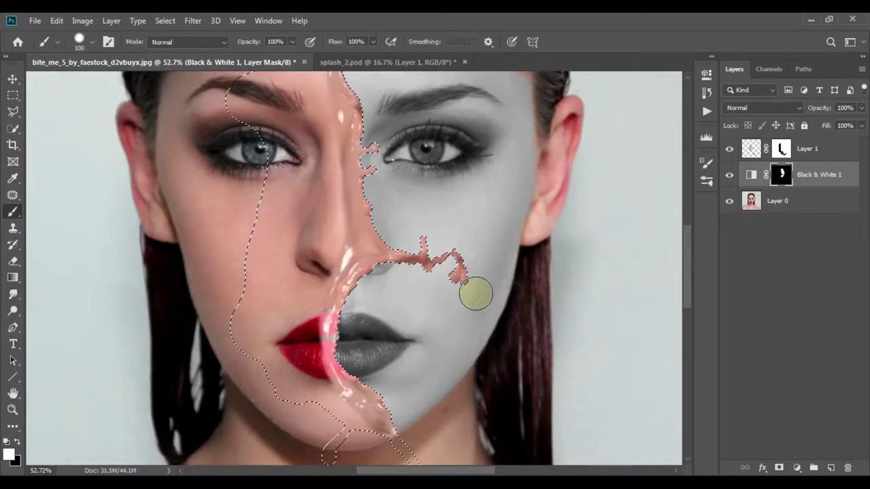
scroll(475, 293, "up", 3)
scroll(466, 220, "up", 3)
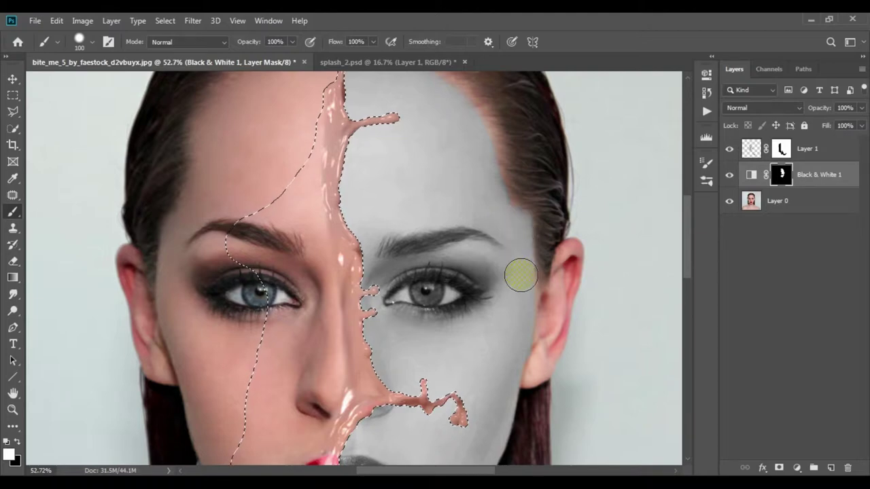
scroll(488, 278, "up", 3)
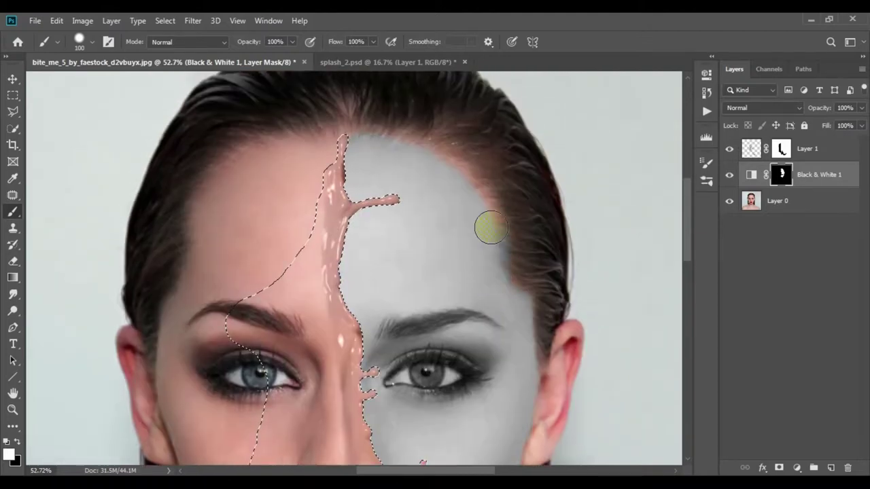
mouse_move(491, 228)
left_mouse_down()
mouse_move(471, 193)
mouse_move(421, 161)
mouse_move(458, 176)
mouse_move(429, 157)
mouse_move(363, 141)
mouse_move(430, 191)
left_mouse_up()
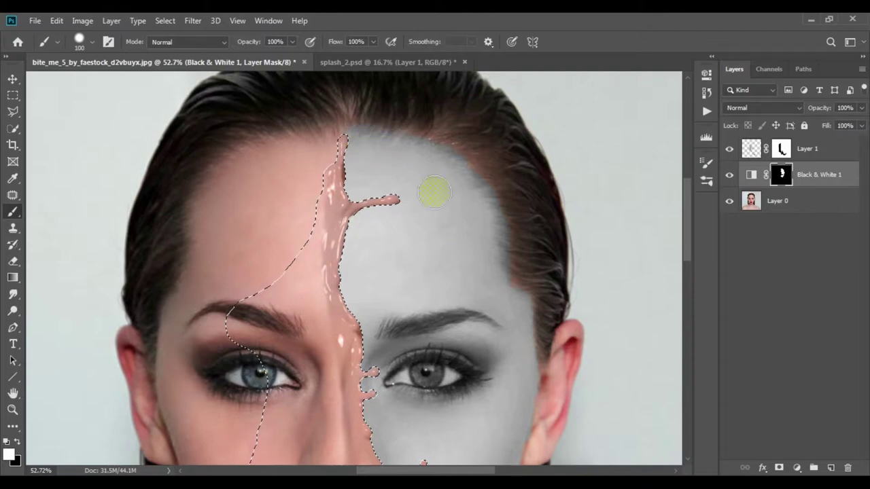
left_click(17, 443)
mouse_move(474, 139)
left_mouse_down()
mouse_move(512, 196)
mouse_move(522, 252)
mouse_move(487, 157)
left_mouse_up()
Lower brush hardness and paint white on the mask to grey the right temple and forehead up to the hairline
right_click(459, 153)
left_click_drag(541, 207, 549, 210)
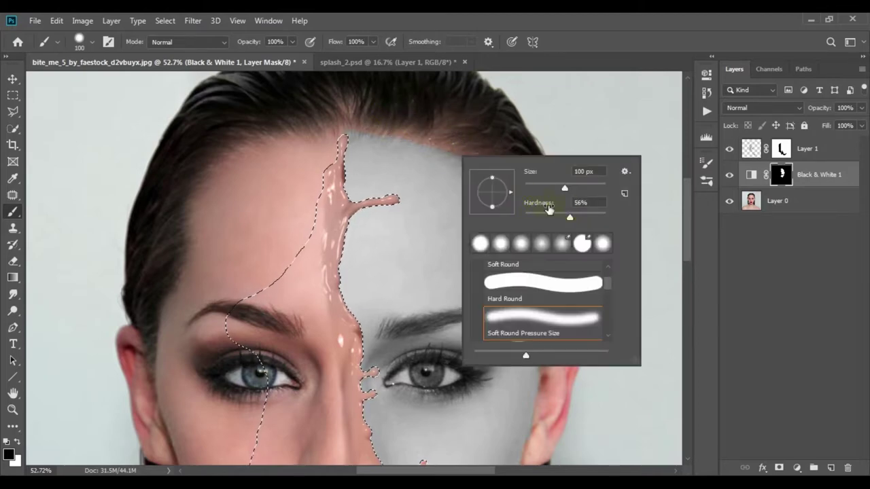
left_click(559, 120)
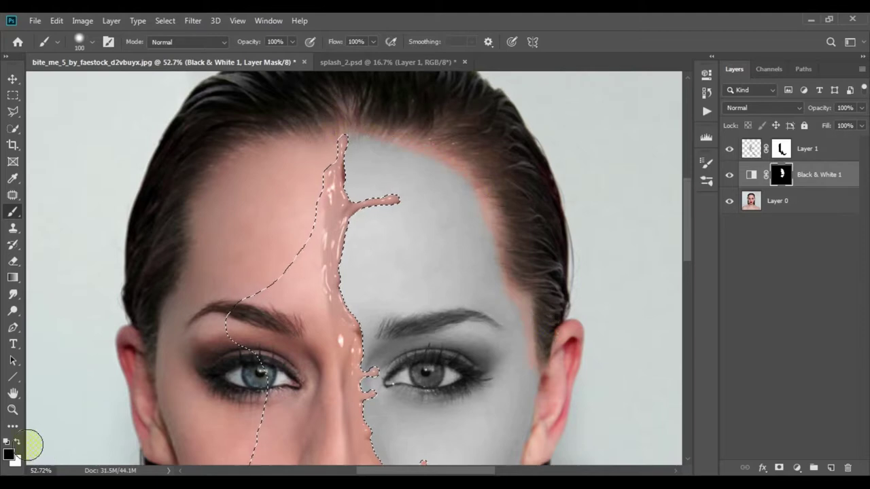
left_click(17, 442)
mouse_move(363, 149)
left_mouse_down()
mouse_move(445, 177)
mouse_move(494, 262)
mouse_move(520, 367)
mouse_move(479, 229)
mouse_move(458, 179)
mouse_move(436, 167)
left_mouse_up()
scroll(387, 181, "down", 3)
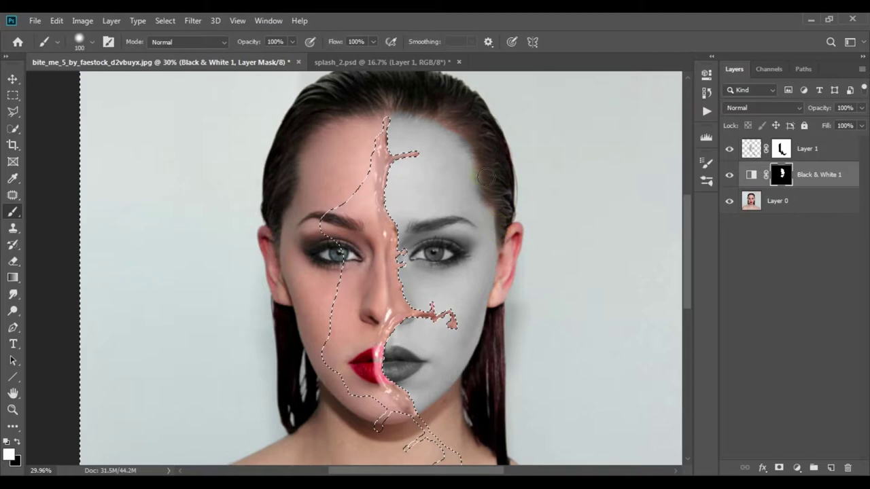
scroll(469, 178, "up", 3)
scroll(474, 173, "up", 1)
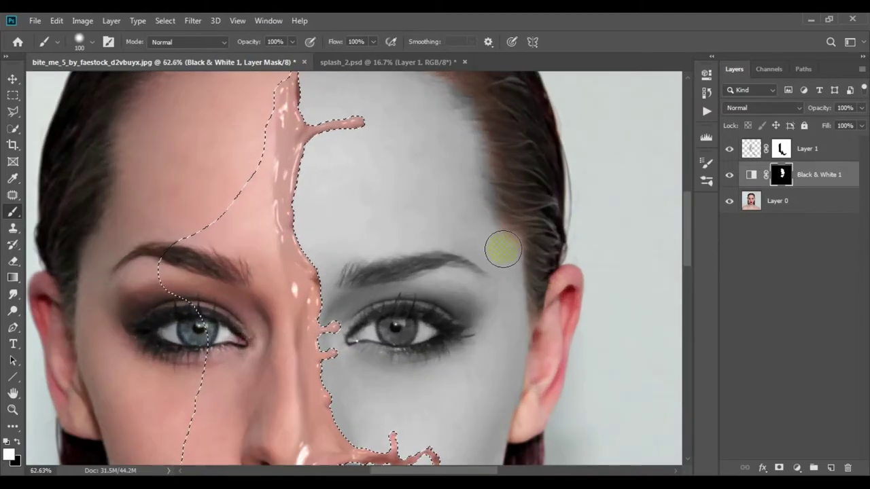
scroll(419, 145, "up", 3)
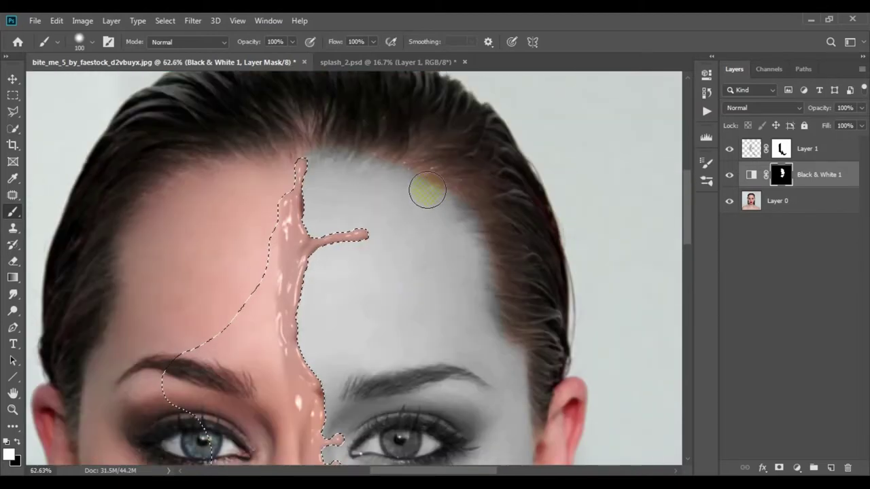
scroll(448, 220, "down", 4)
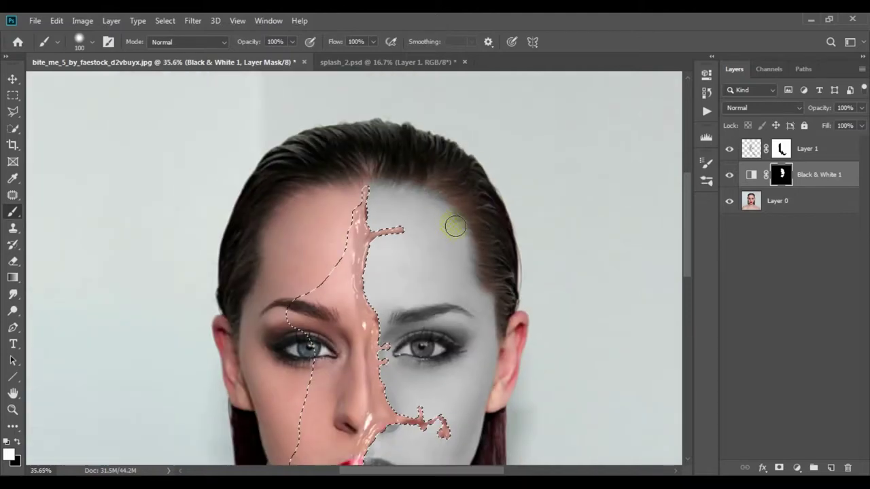
scroll(462, 314, "down", 2)
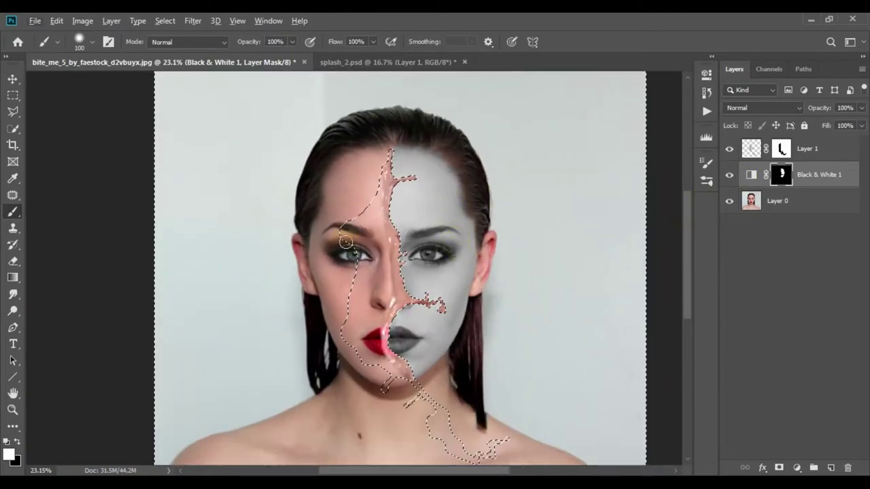
Clear the selection and make the base photo layer, Layer 0, active
key("ctrl+d")
left_click(11, 80)
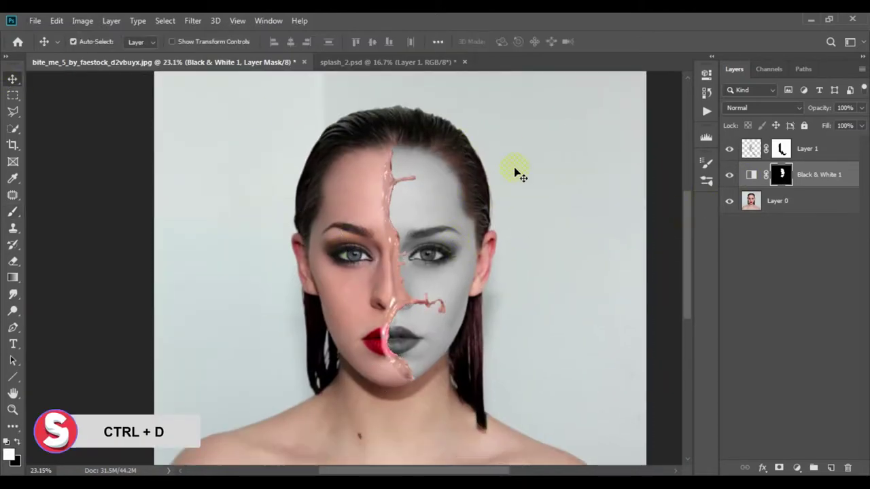
left_click(812, 153)
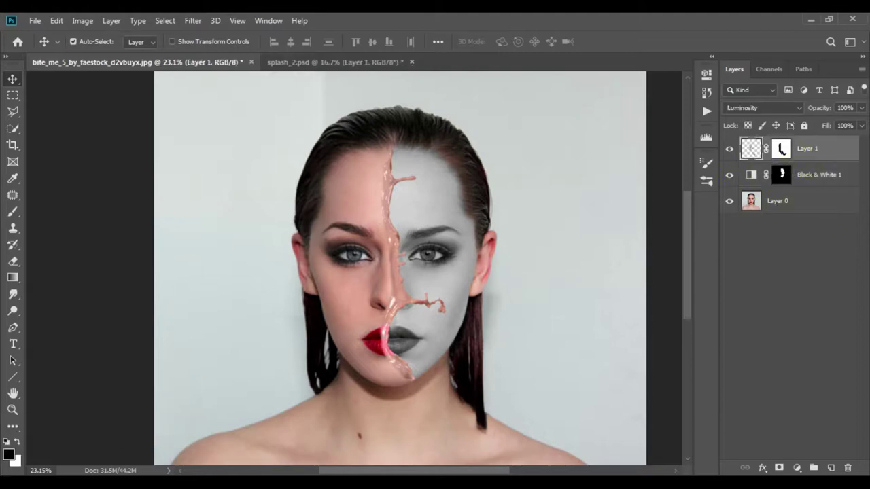
left_click(795, 209)
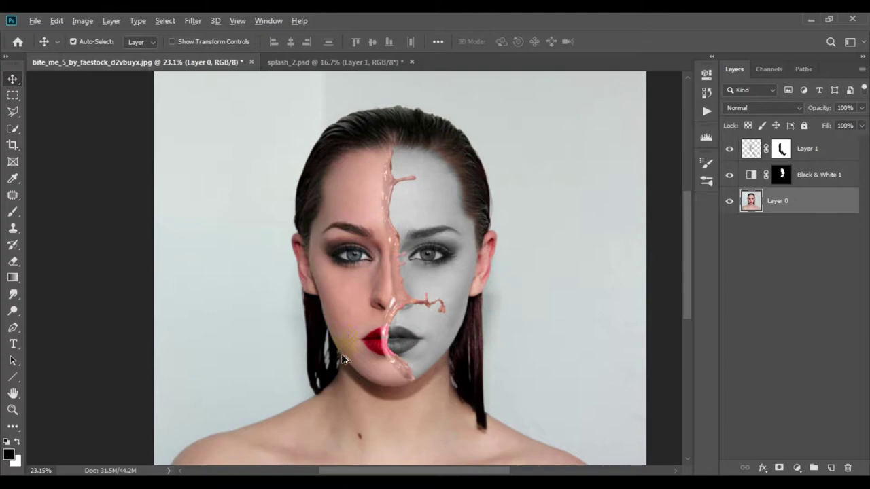
scroll(344, 360, "up", 1)
scroll(279, 292, "down", 1)
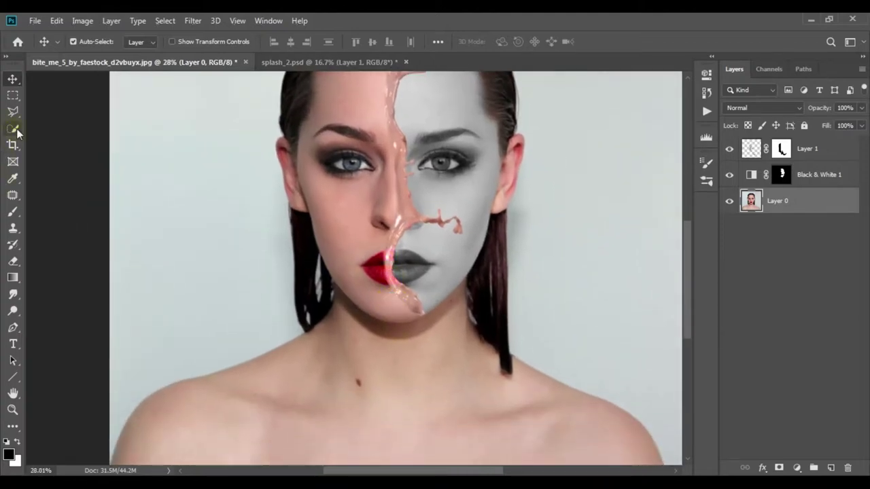
Patch the small spots on the neck and under the jaw with nearby clean skin
left_click(12, 196)
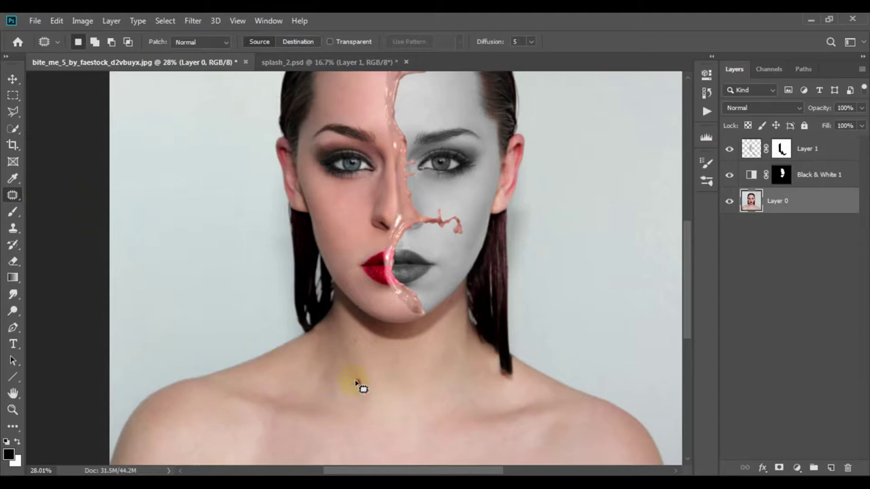
left_click_drag(364, 385, 368, 383)
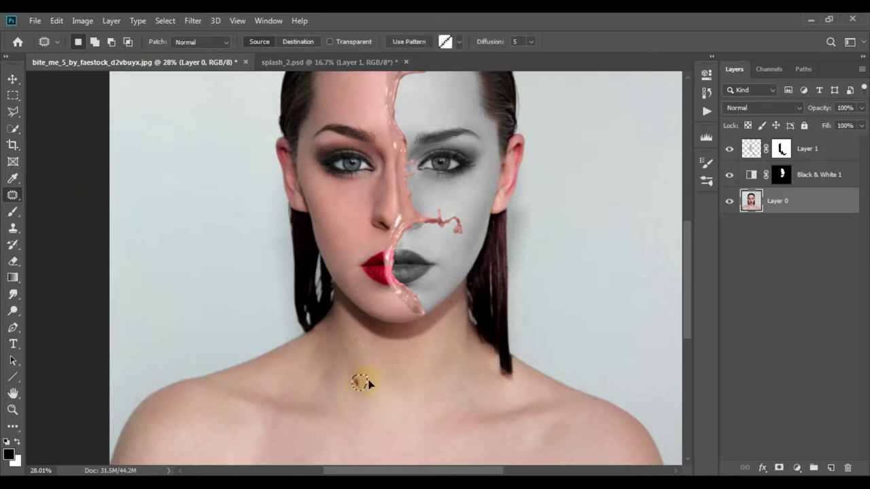
left_click(344, 386)
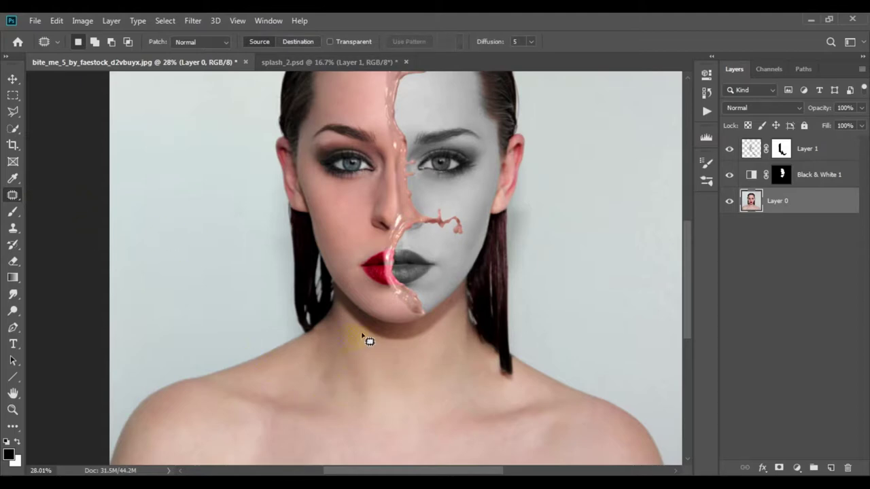
left_click_drag(356, 349, 364, 357)
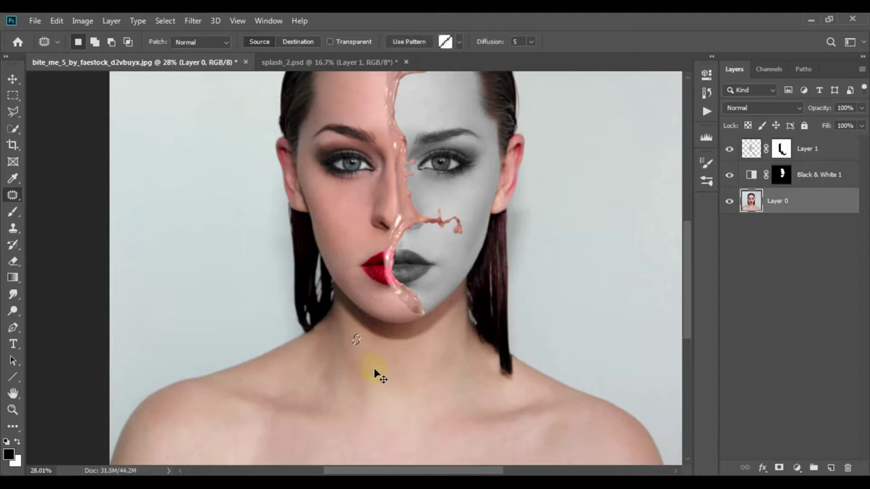
left_click(374, 370)
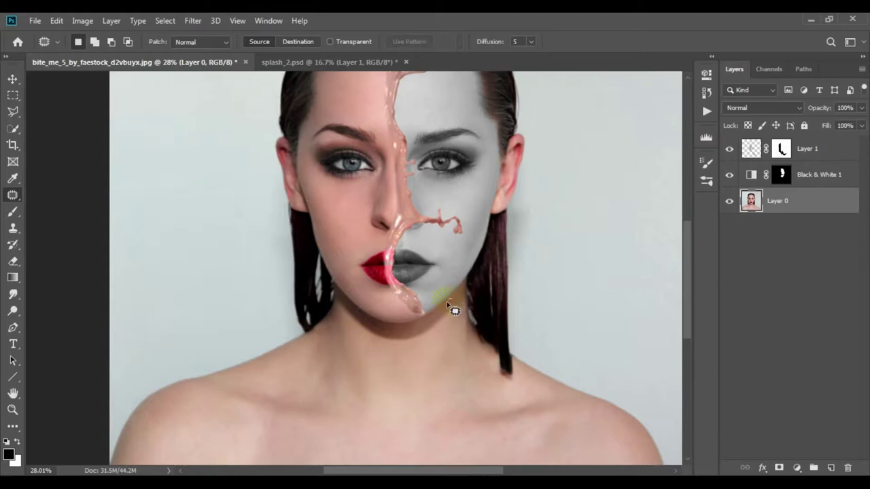
left_click_drag(462, 310, 452, 305)
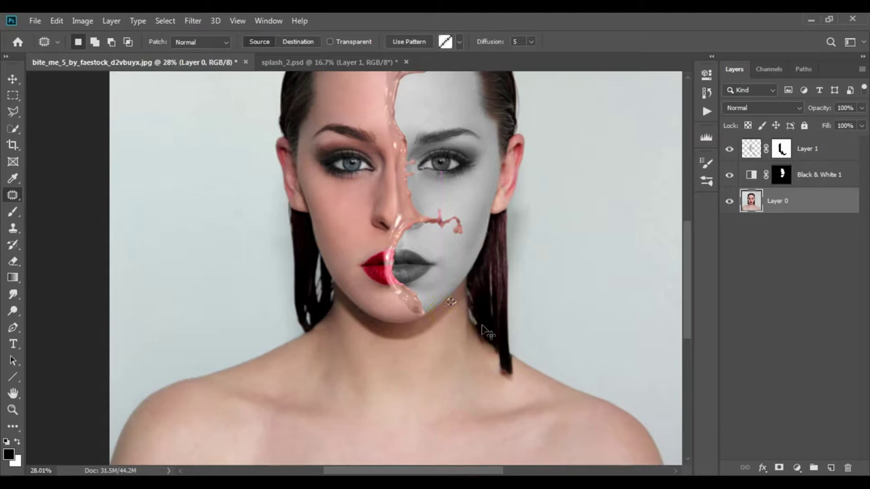
left_click(415, 378)
Zoom back out to show the whole face and return to the Move tool
scroll(415, 215, "down", 2)
scroll(428, 221, "down", 3)
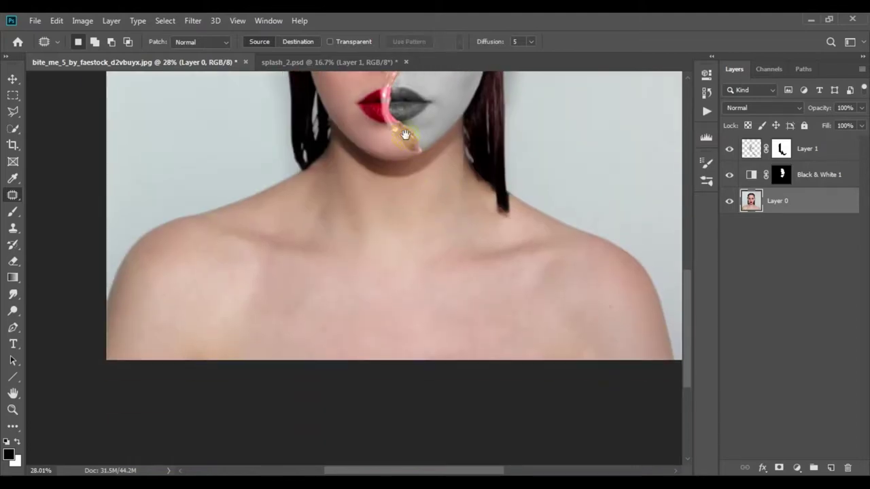
left_click_drag(404, 135, 388, 310)
left_click_drag(388, 179, 382, 252)
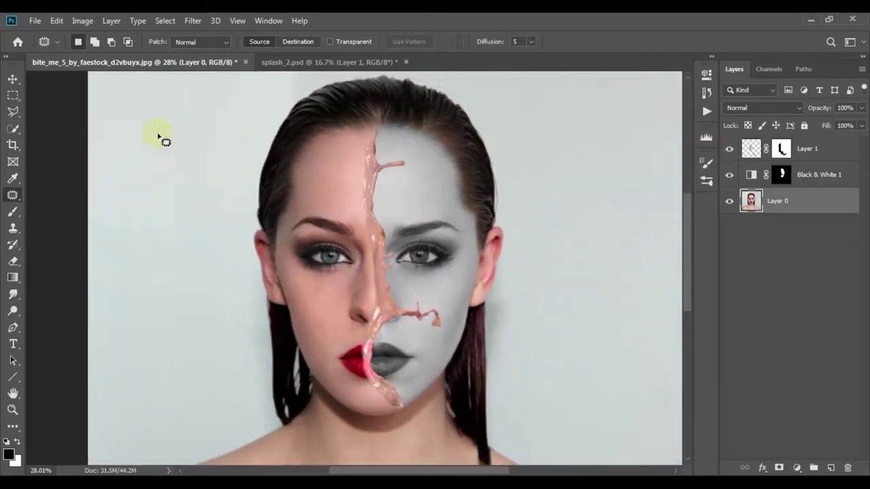
left_click(13, 79)
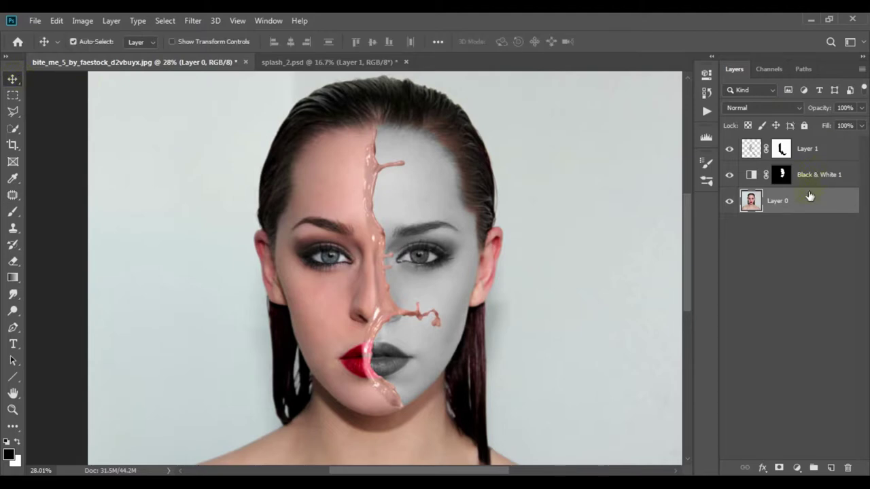
Give Layer 1 a 75% Drop Shadow at -161°, 3 px distance, 5% spread, 13 px size
left_click(840, 156)
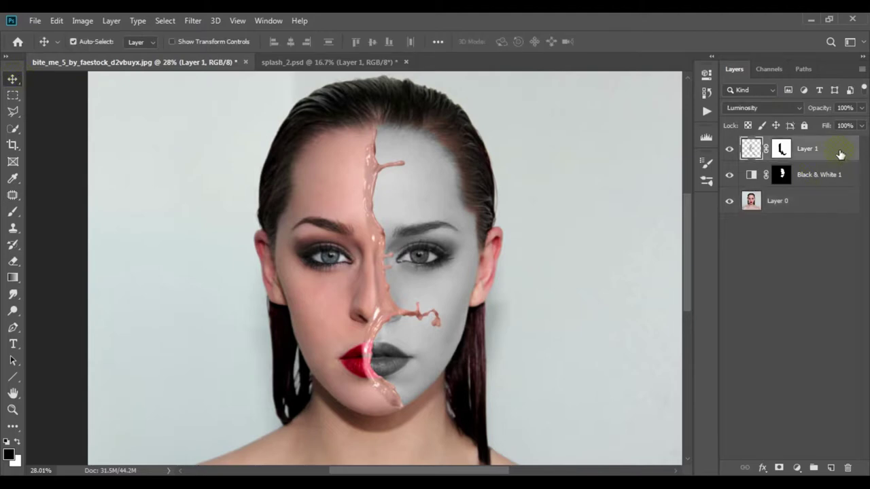
double_click(840, 156)
left_click_drag(464, 86, 539, 89)
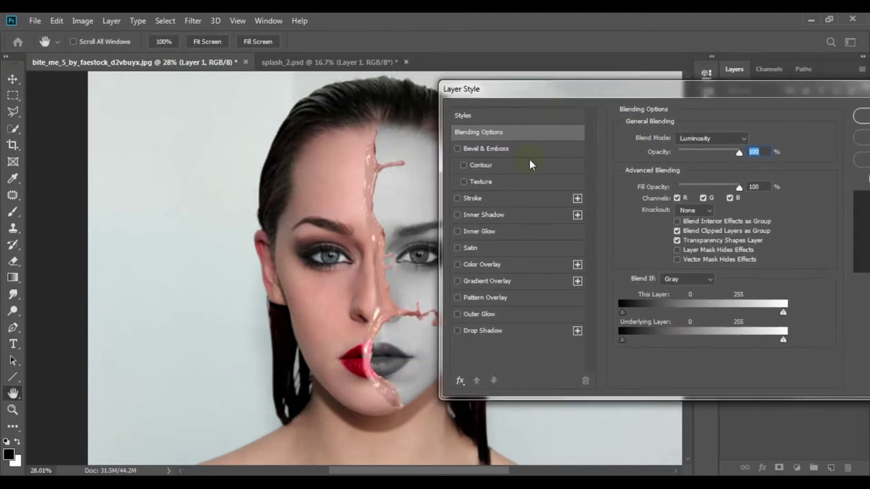
left_click(491, 332)
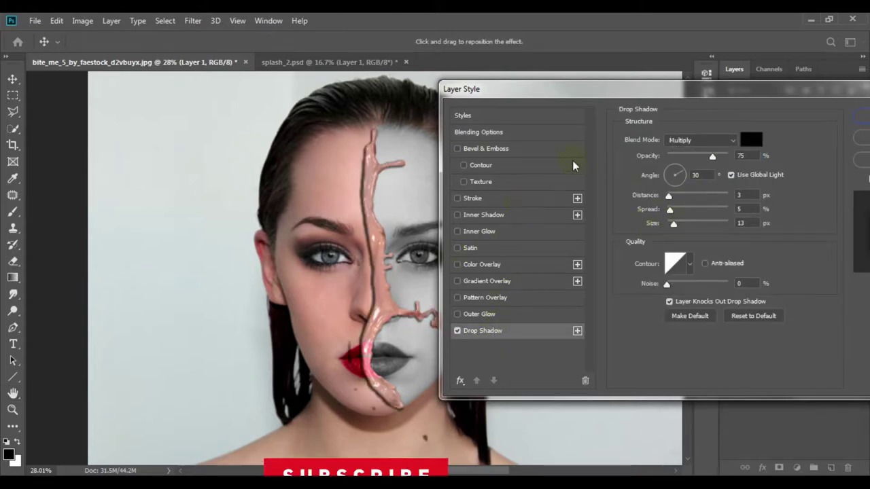
left_click(695, 175)
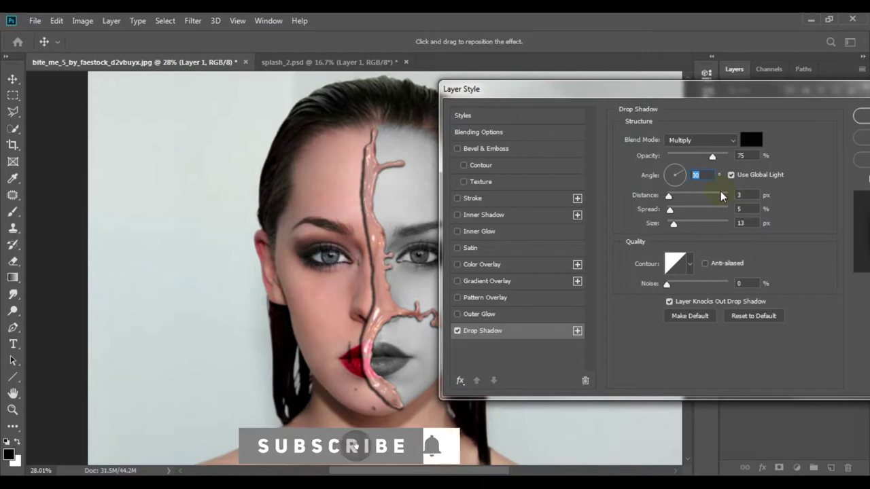
type("-161")
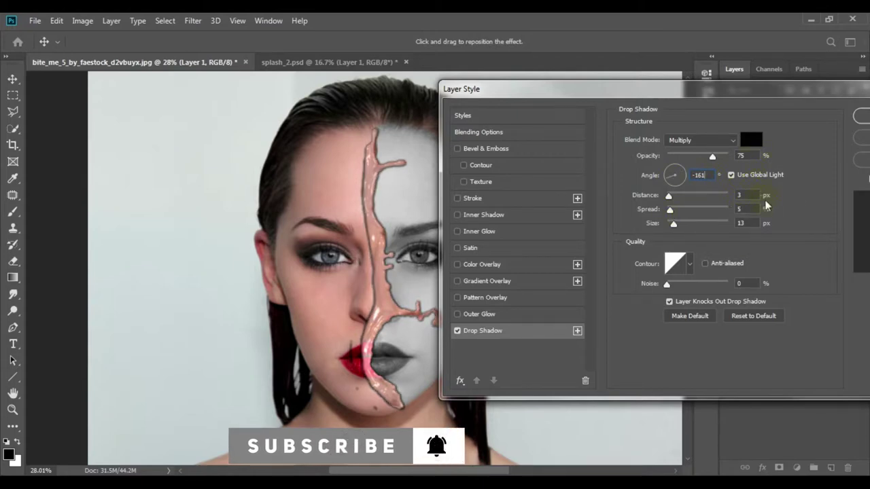
left_click(741, 195)
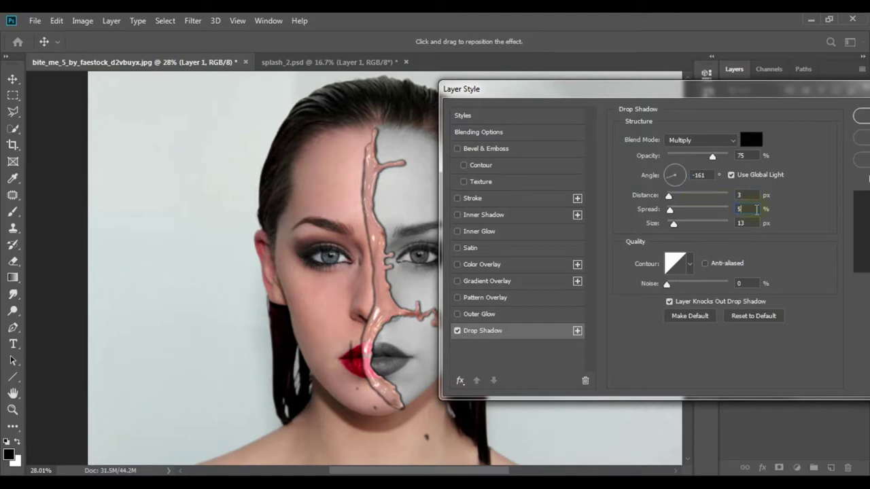
key("Tab")
key("Tab")
left_click_drag(842, 90, 709, 99)
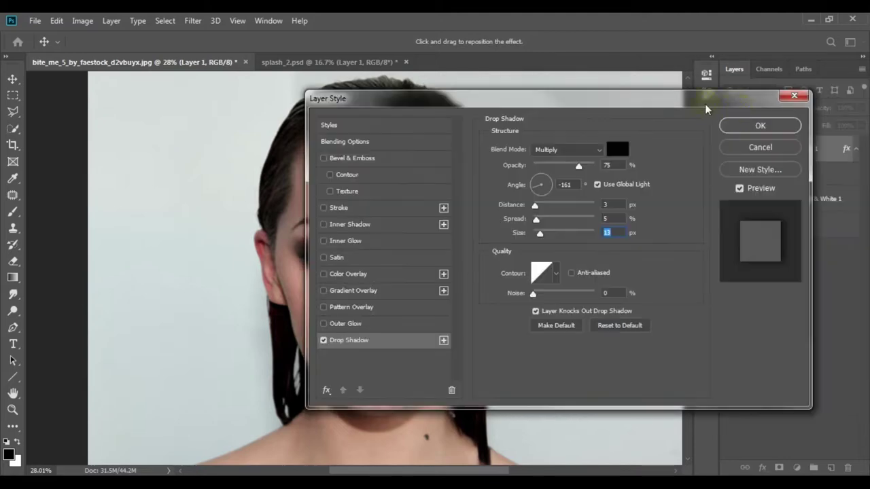
left_click(760, 127)
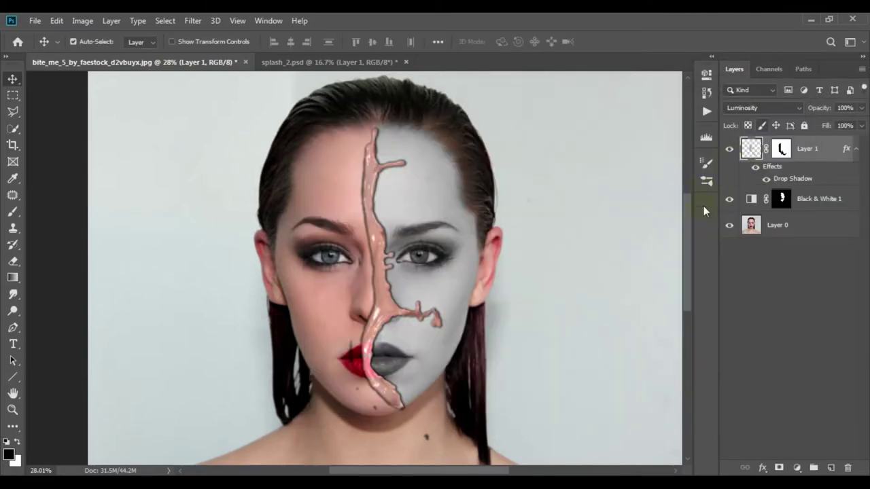
left_click(783, 153)
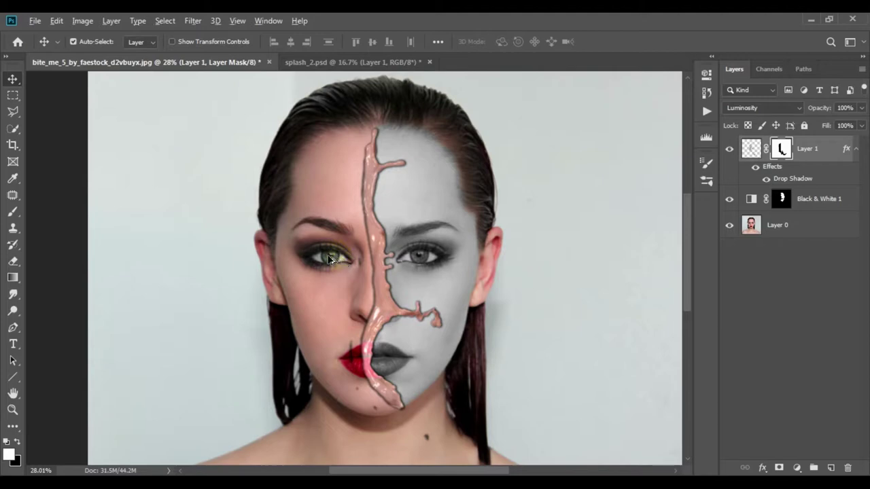
scroll(329, 258, "up", 3)
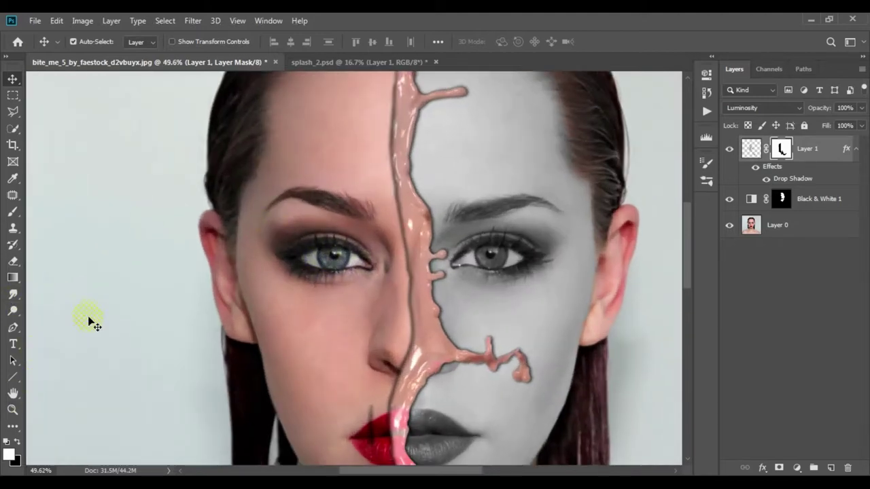
key("b")
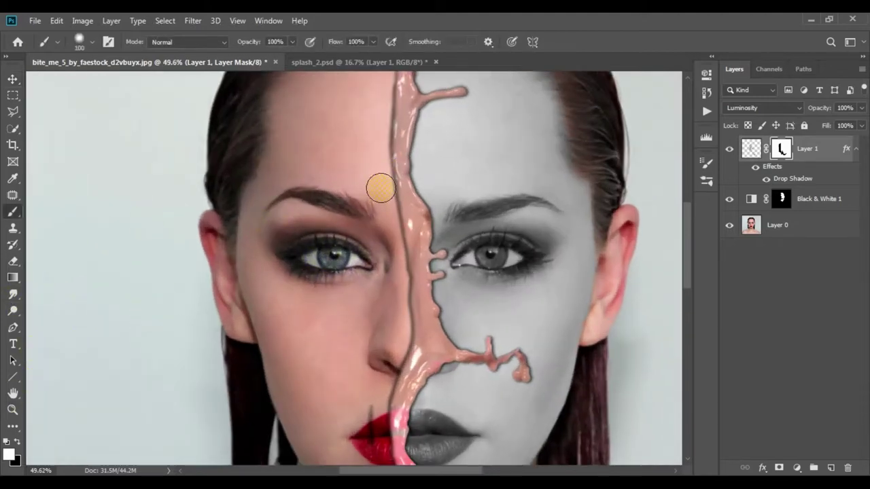
left_click(12, 82)
left_click(729, 149)
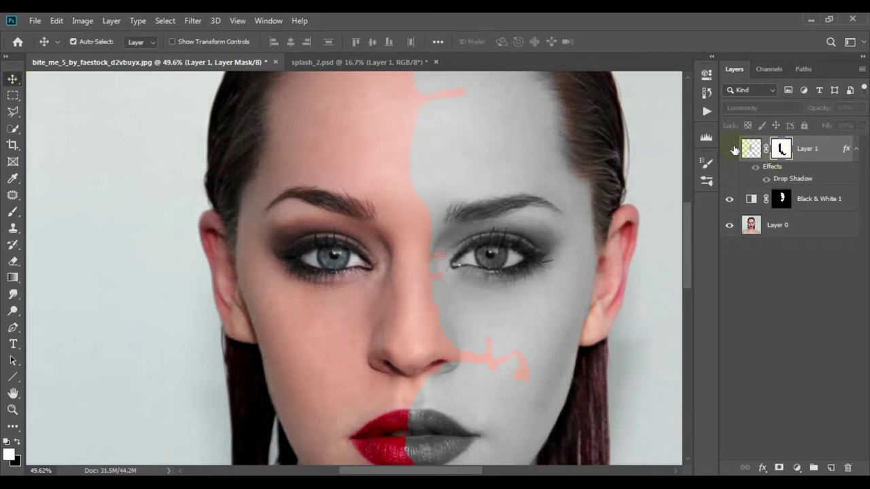
left_click(729, 149)
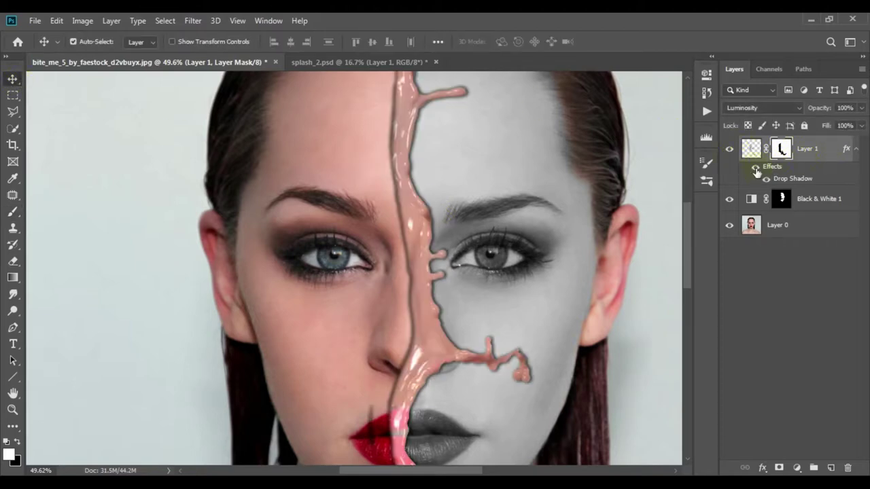
left_click(755, 168)
Duplicate Layer 0, move the copy to the top and give it a black hide-all mask
left_click(778, 225)
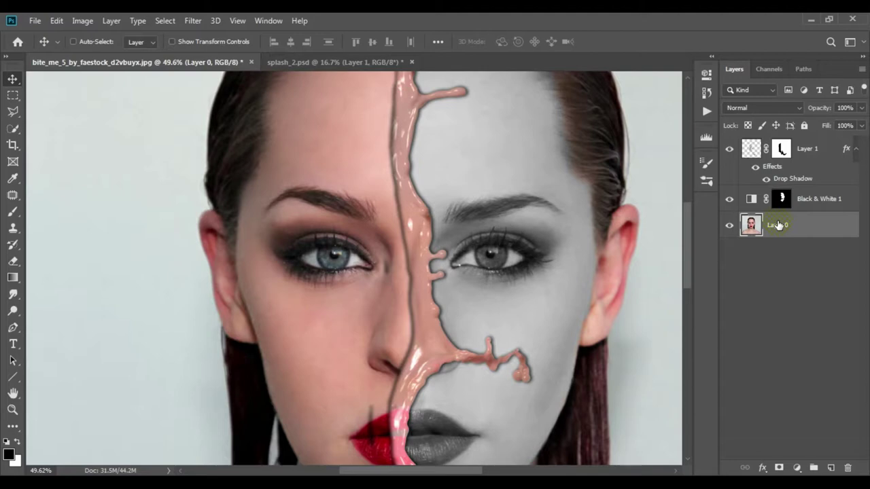
key("ctrl+j")
left_click_drag(807, 231, 802, 148)
left_click(778, 469, "alt")
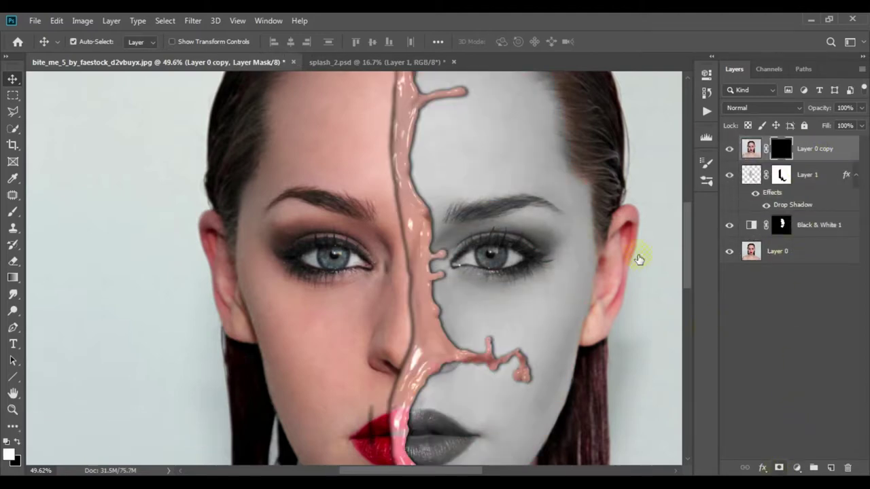
key("b")
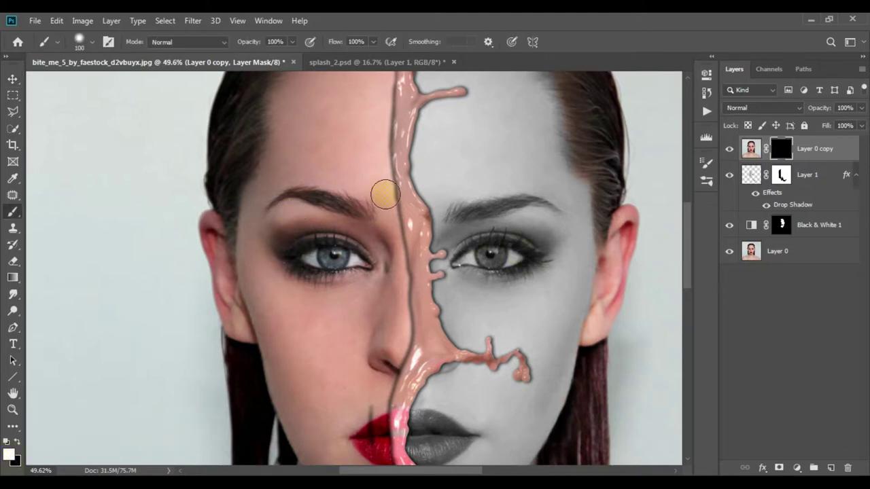
Paint white on the mask to reveal coloured skin along the splash edge from nose to chin
mouse_move(384, 195)
left_mouse_down()
mouse_move(396, 252)
mouse_move(394, 326)
mouse_move(380, 120)
mouse_move(394, 110)
left_mouse_up()
scroll(391, 156, "up", 3)
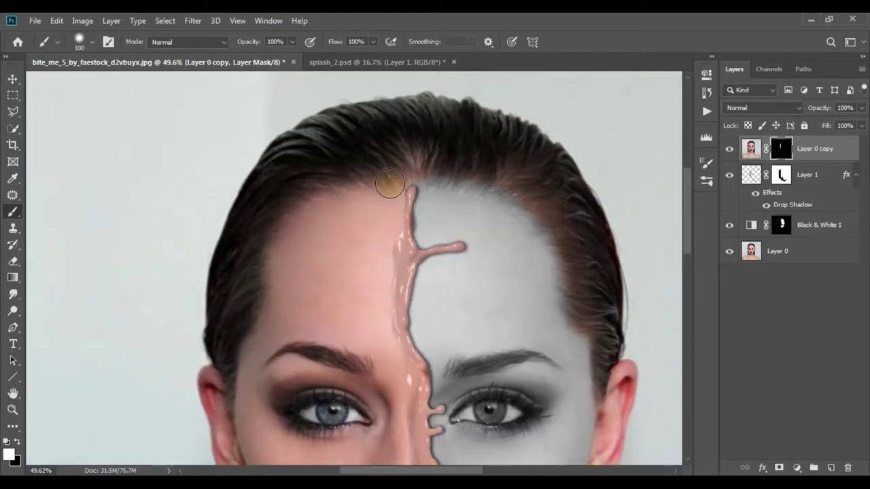
left_click_drag(422, 343, 406, 148)
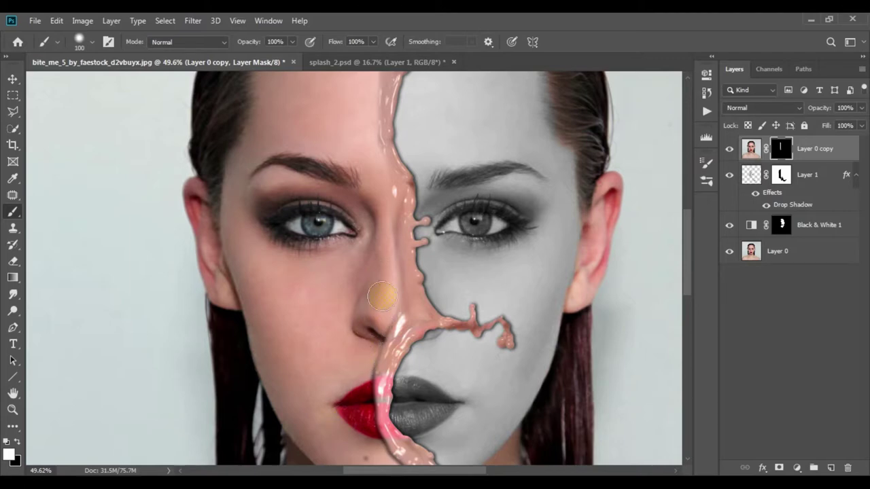
left_click_drag(358, 401, 372, 234)
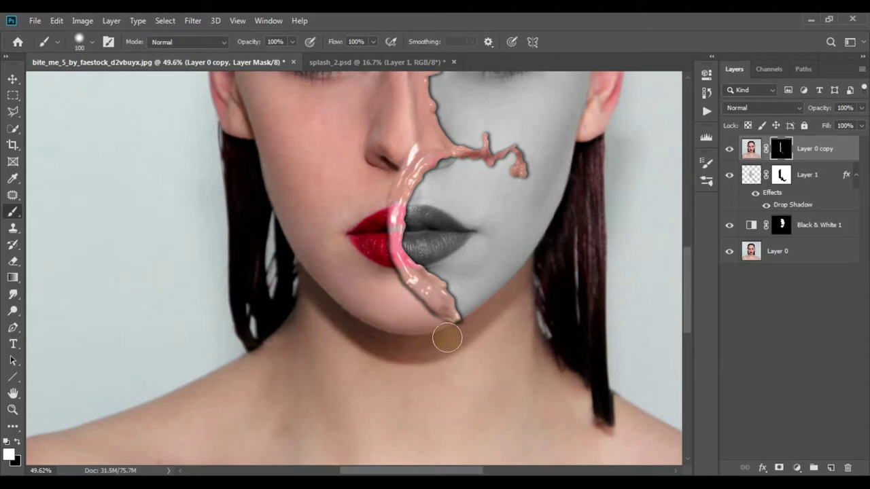
left_click_drag(464, 337, 394, 284)
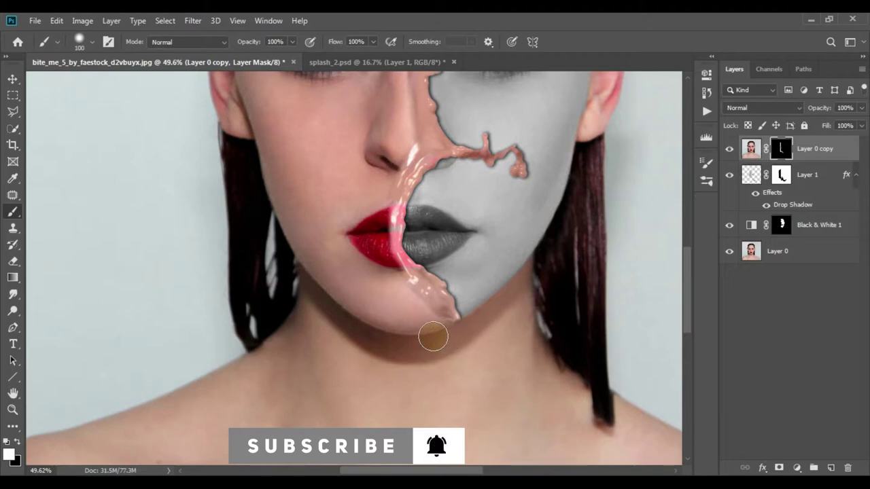
left_click(408, 134)
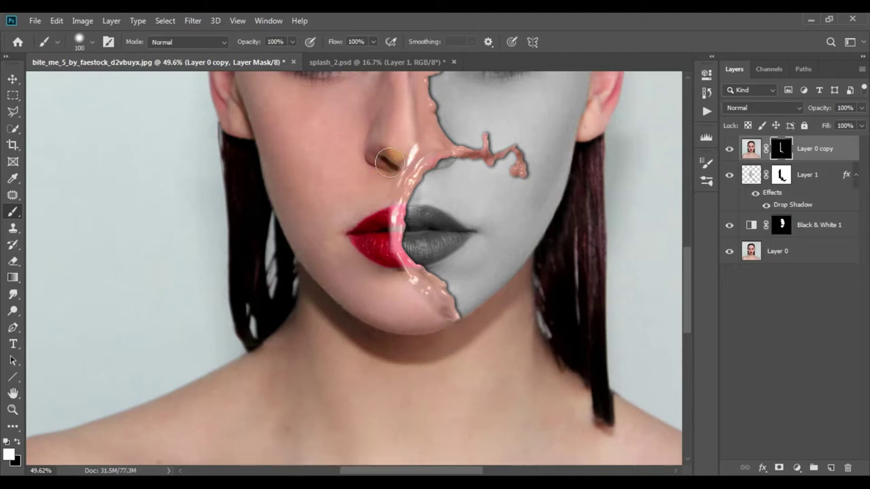
left_click_drag(417, 193, 425, 249)
scroll(434, 185, "down", 3)
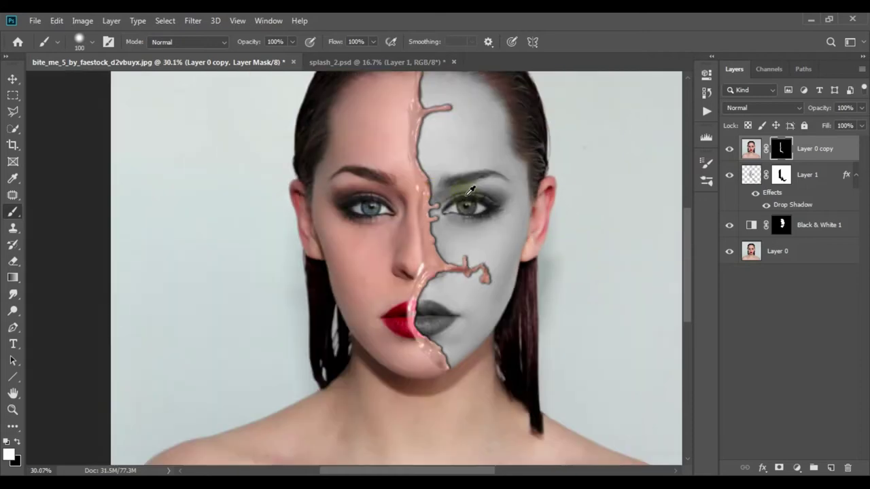
left_click_drag(456, 159, 447, 194)
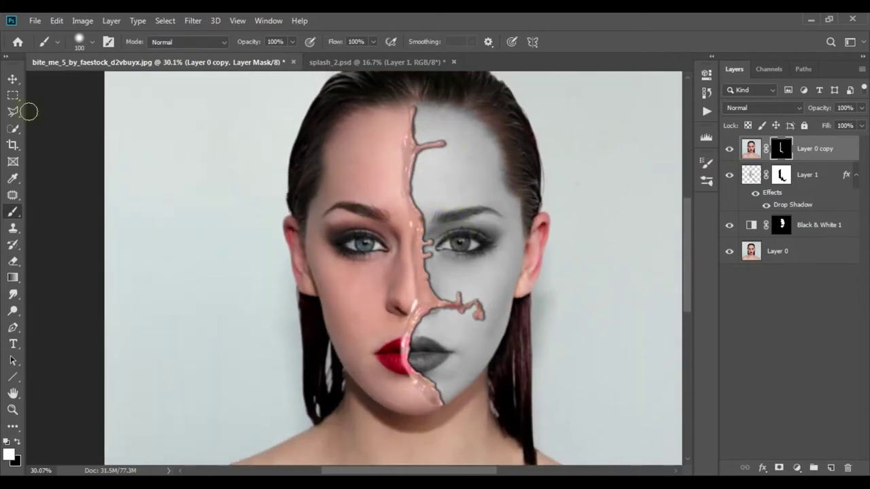
Stamp all visible layers into a new merged Layer 2 at the top of the stack
left_click(751, 148)
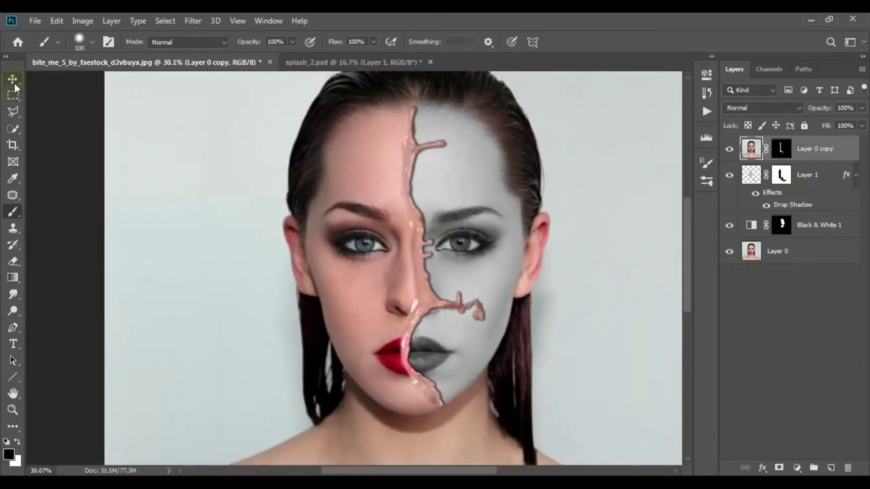
key("v")
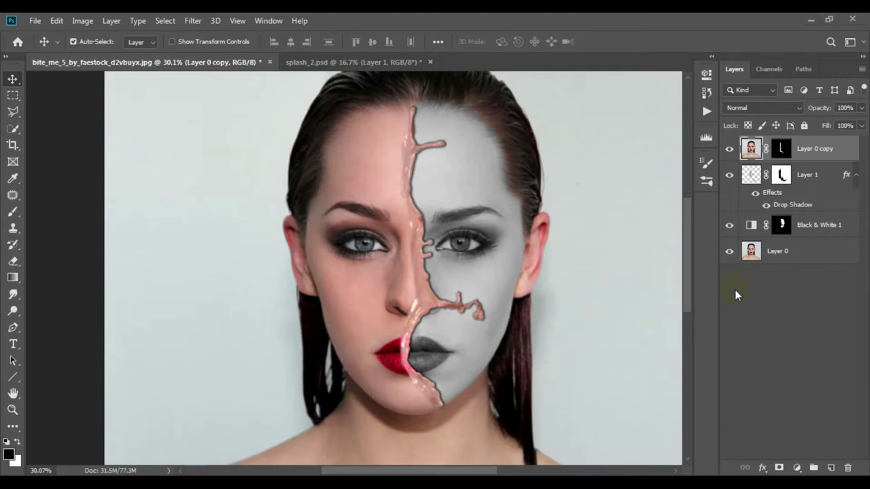
scroll(456, 205, "down", 1)
scroll(457, 205, "down", 1)
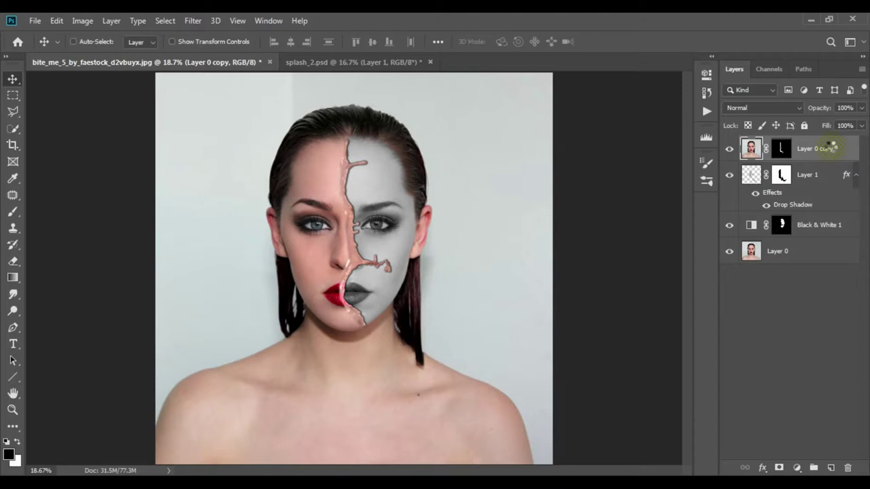
key("ctrl+shift+alt+e")
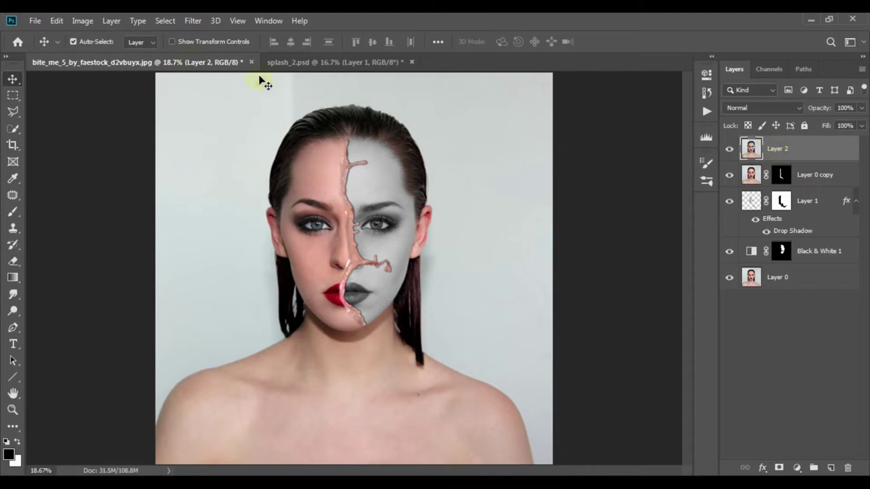
Apply Plastic Wrap from the Filter Gallery: Highlight Strength 7, Detail 3, Smoothness 5
left_click(193, 20)
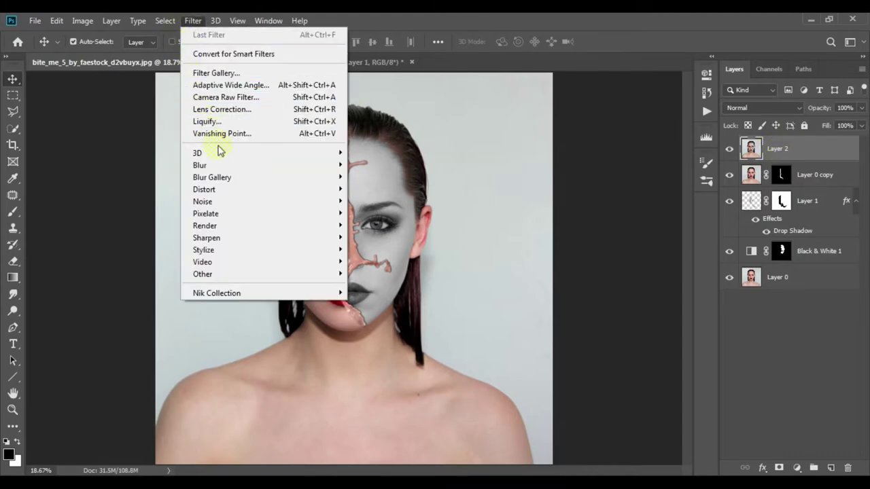
left_click(252, 75)
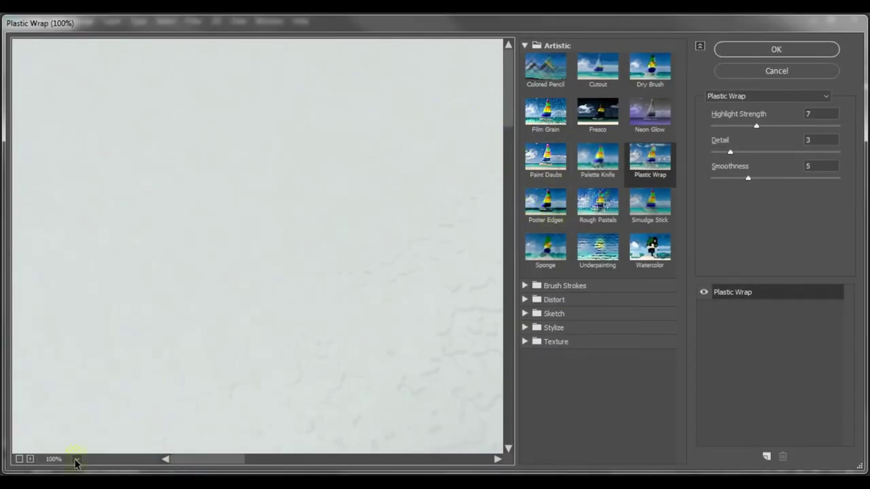
left_click(19, 459)
left_click(20, 459)
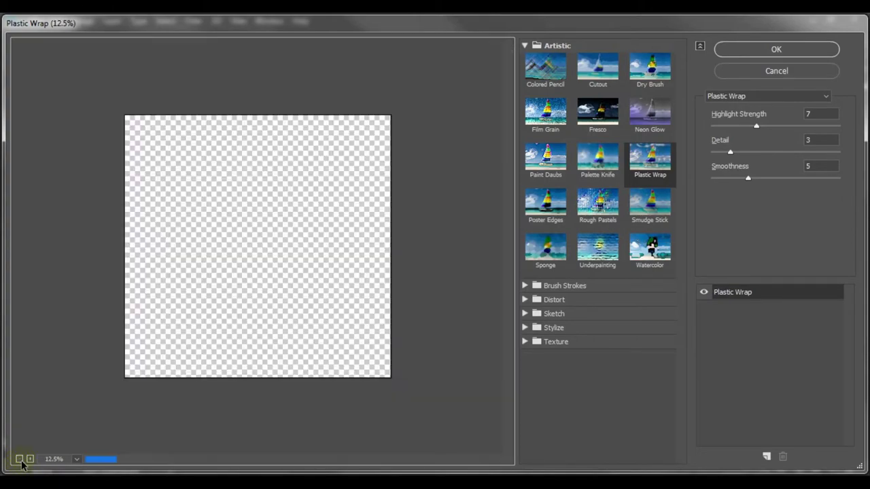
left_click(31, 460)
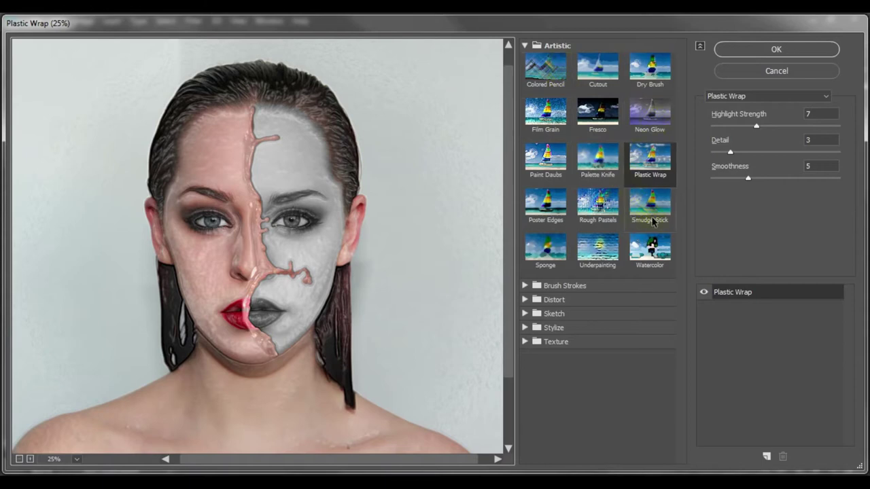
left_click(821, 113)
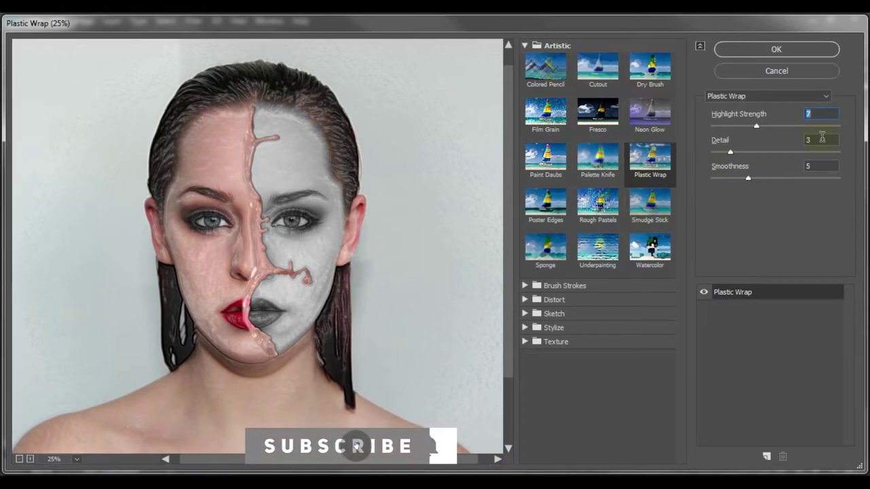
left_click(822, 166)
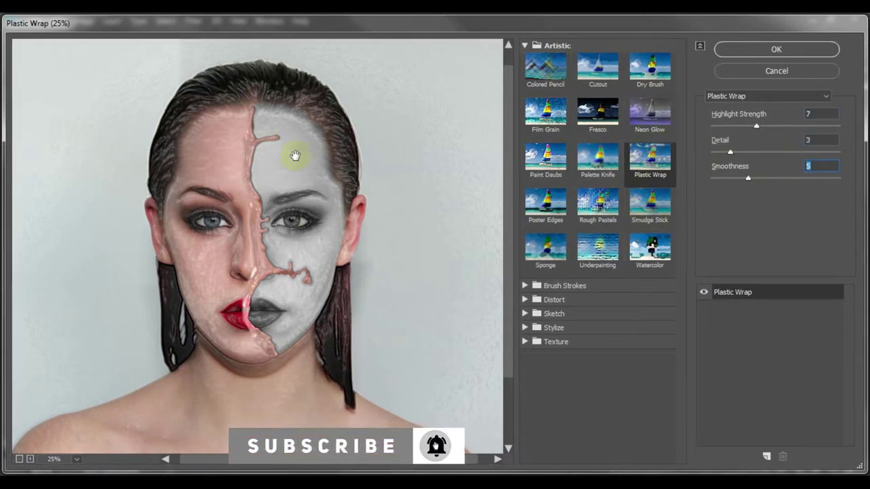
left_click(776, 50)
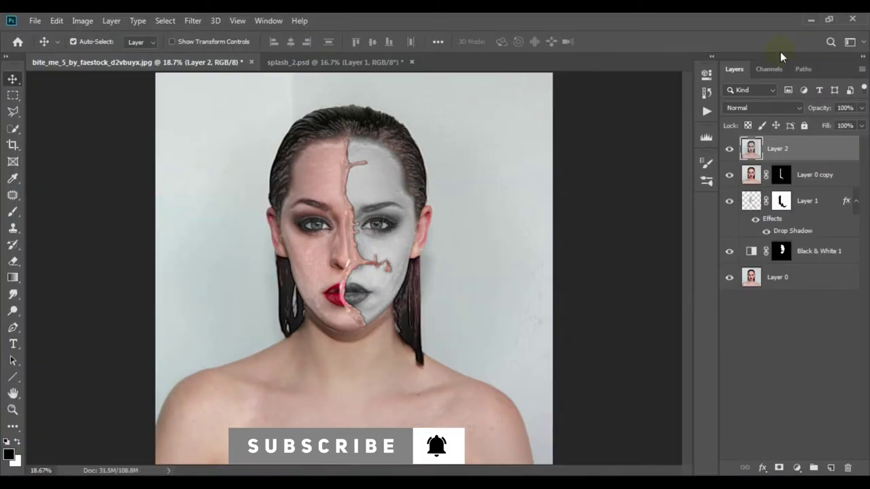
Add a white mask to Layer 2 and load the Layer 1 splash shape as a selection
left_click(779, 468)
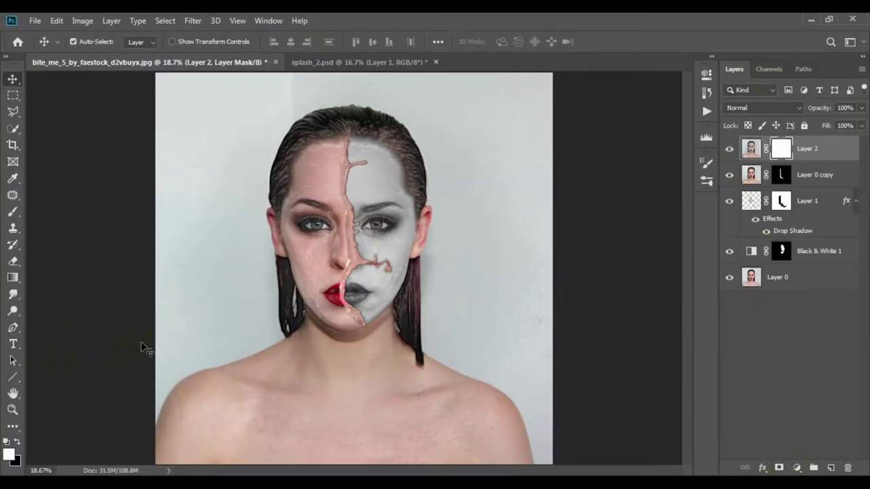
key("b")
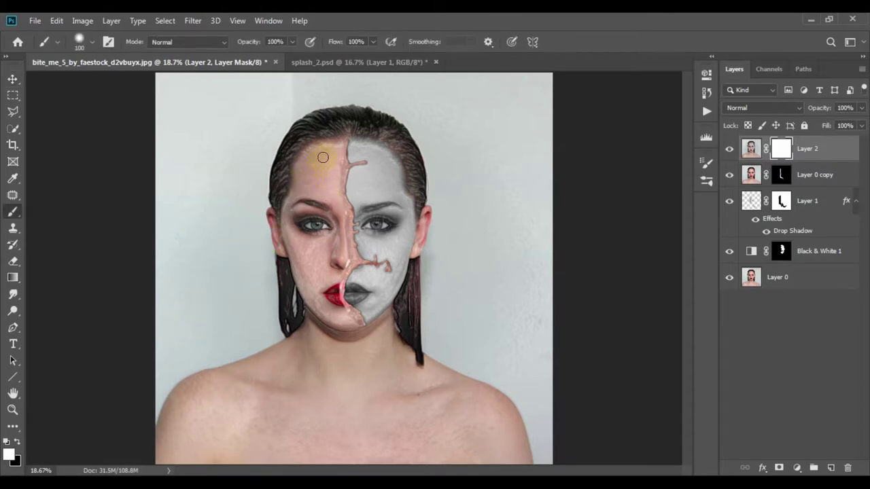
scroll(331, 129, "up", 1)
scroll(340, 241, "up", 2)
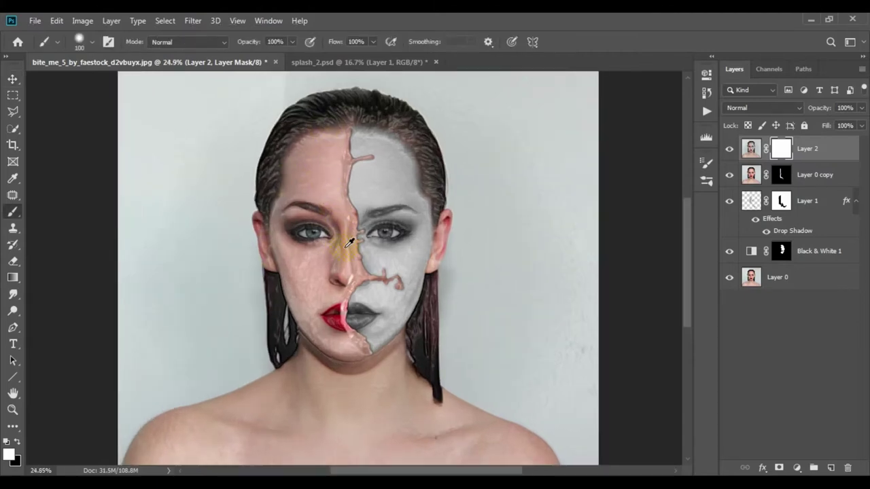
scroll(347, 244, "up", 5)
mouse_move(379, 149)
left_mouse_down()
mouse_move(388, 204)
mouse_move(403, 204)
left_mouse_up()
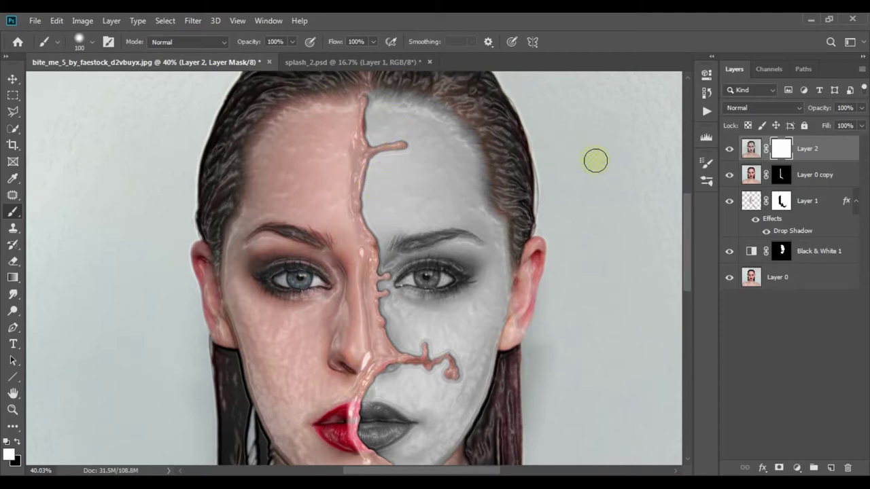
left_click(751, 201, "ctrl")
left_click(165, 20)
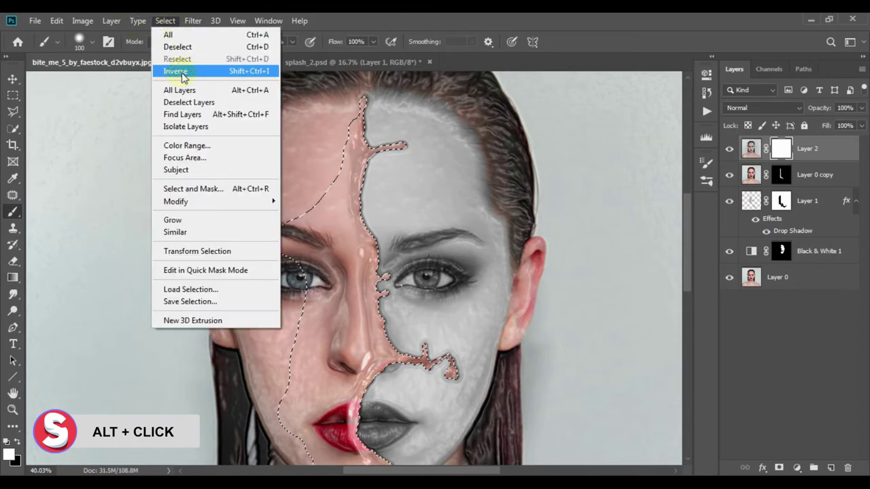
Invert the selection and paint black on Layer 2's mask over the grey forehead, cheek and chin
left_click(182, 72)
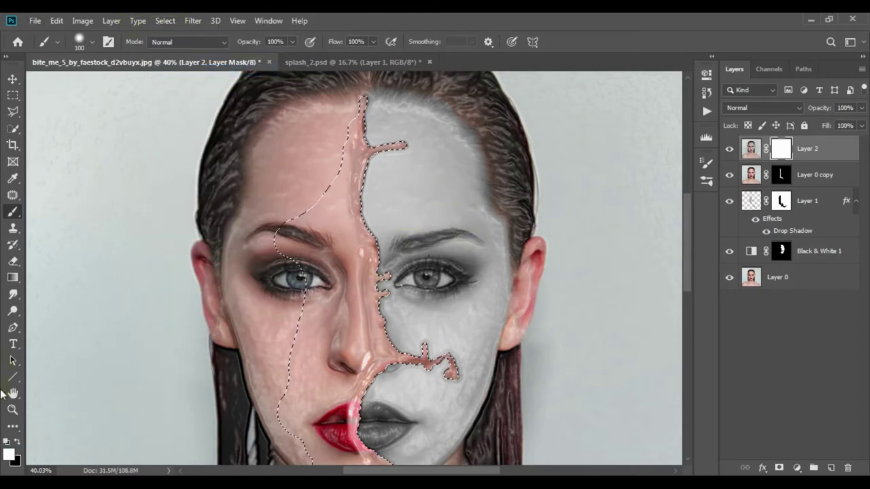
left_click(17, 441)
mouse_move(405, 166)
left_mouse_down()
mouse_move(404, 200)
mouse_move(415, 176)
mouse_move(400, 220)
mouse_move(447, 209)
left_mouse_up()
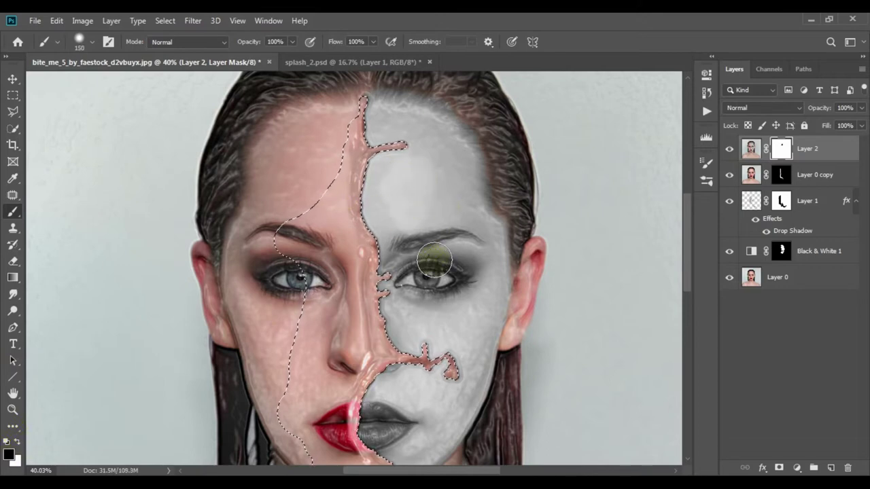
key("bracketright")
key("bracketright")
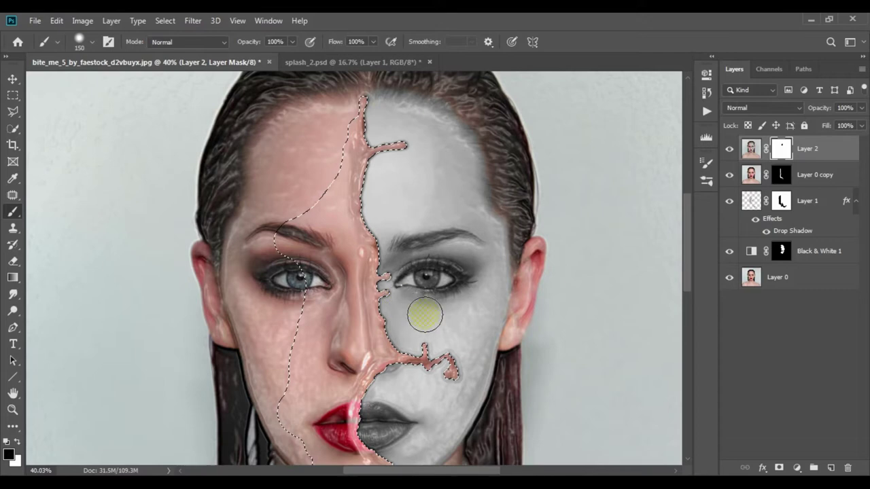
left_click_drag(454, 374, 501, 278)
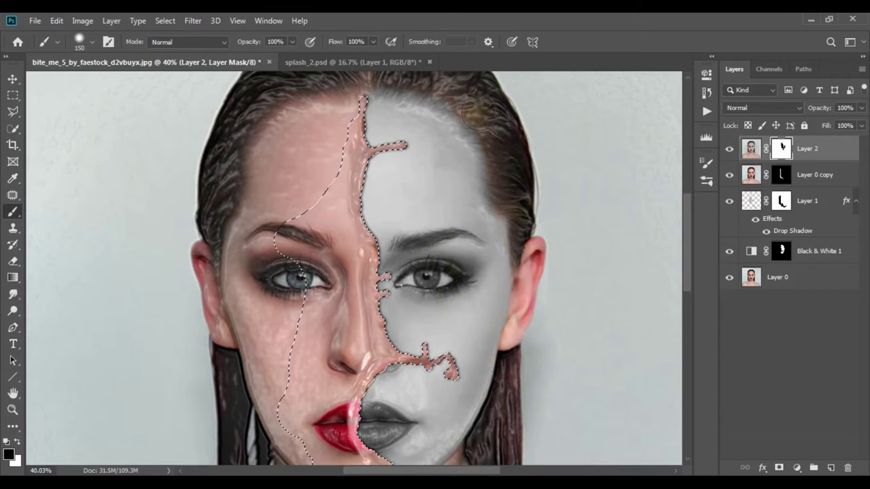
mouse_move(435, 122)
left_mouse_down()
mouse_move(413, 364)
mouse_move(406, 305)
left_mouse_up()
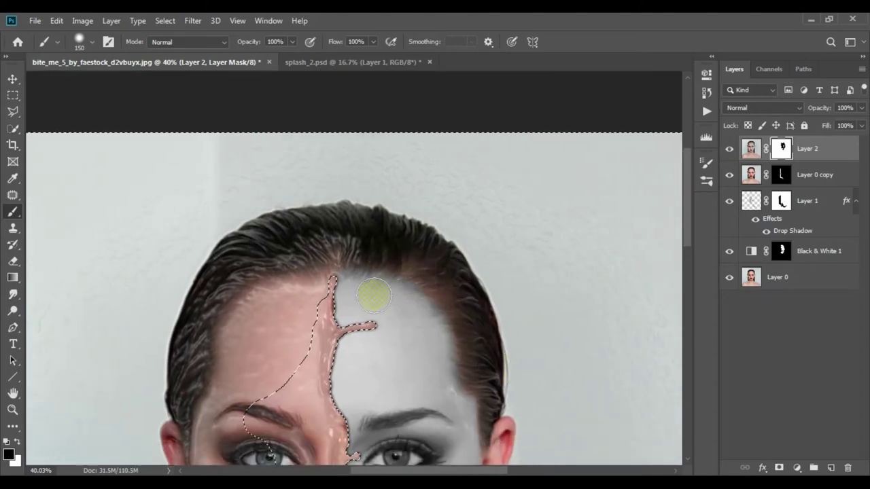
left_click_drag(374, 296, 360, 285)
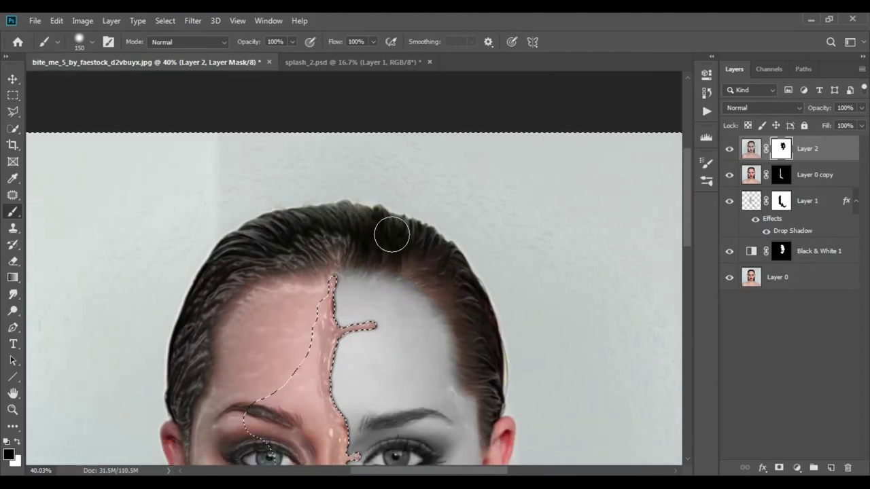
scroll(442, 251, "down", 2)
scroll(416, 157, "down", 2)
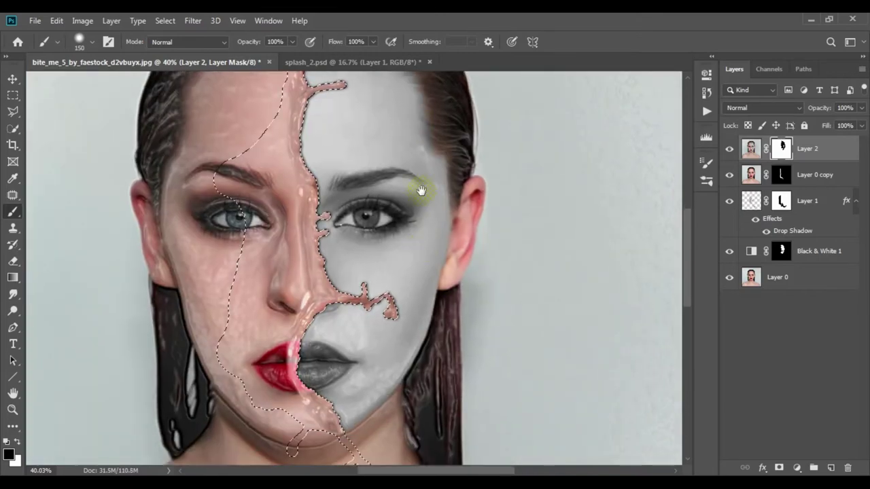
scroll(394, 224, "down", 2)
mouse_move(369, 262)
left_mouse_down()
mouse_move(329, 223)
mouse_move(433, 191)
mouse_move(429, 341)
mouse_move(451, 416)
left_mouse_up()
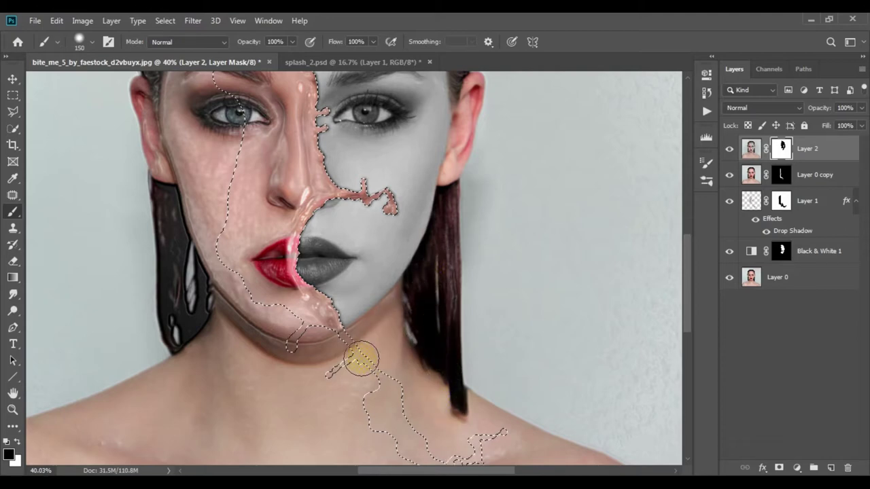
Mask out the texture along the jawline, left hair strand and hairline, then deselect
mouse_move(369, 336)
left_mouse_down()
mouse_move(281, 365)
mouse_move(216, 308)
mouse_move(229, 355)
mouse_move(179, 291)
mouse_move(170, 320)
left_mouse_up()
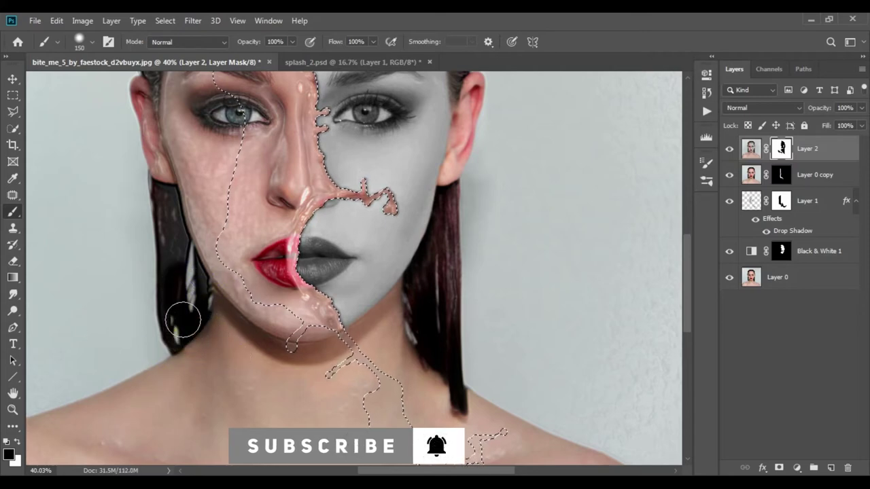
mouse_move(181, 297)
left_mouse_down()
mouse_move(160, 185)
mouse_move(200, 346)
left_mouse_up()
key("x")
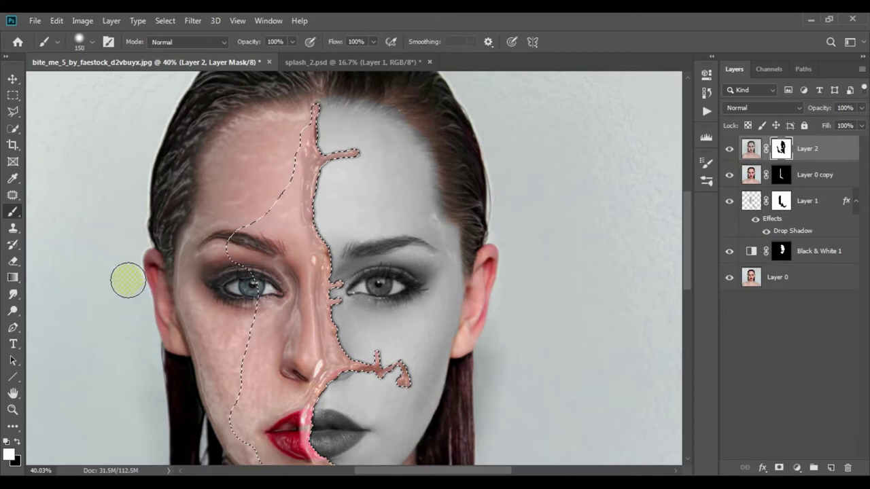
left_click(17, 442)
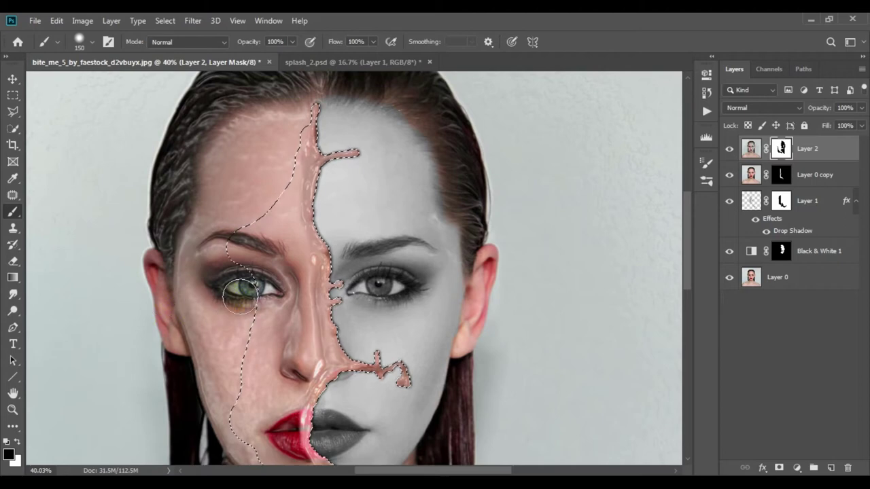
scroll(238, 299, "up", 3)
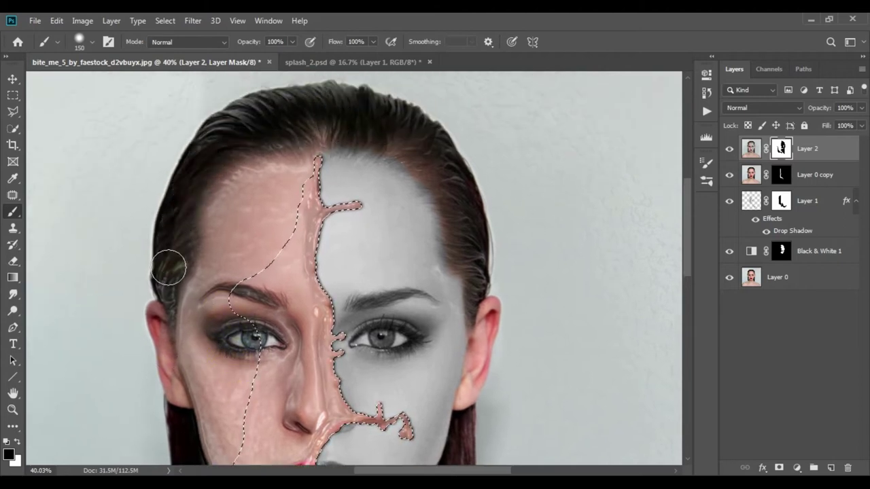
left_click_drag(169, 267, 264, 115)
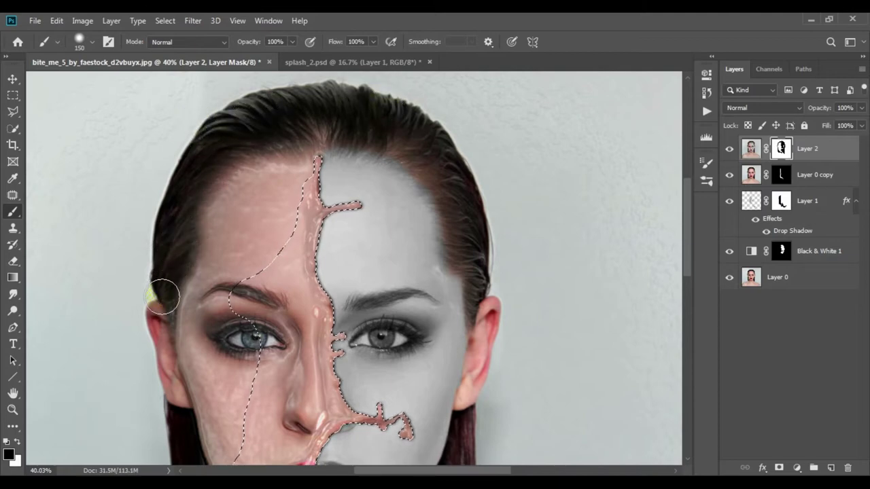
key("bracketleft")
key("bracketleft")
key("bracketleft")
key("bracketleft")
key("bracketleft")
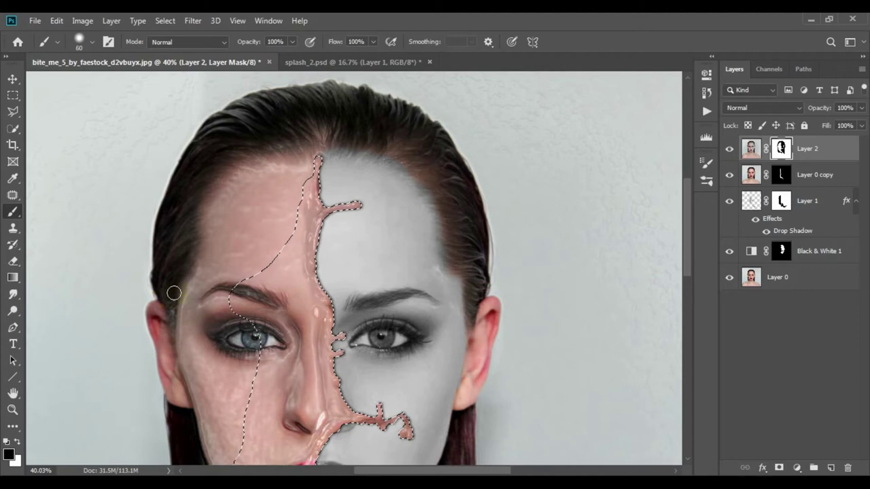
scroll(173, 398, "down", 1)
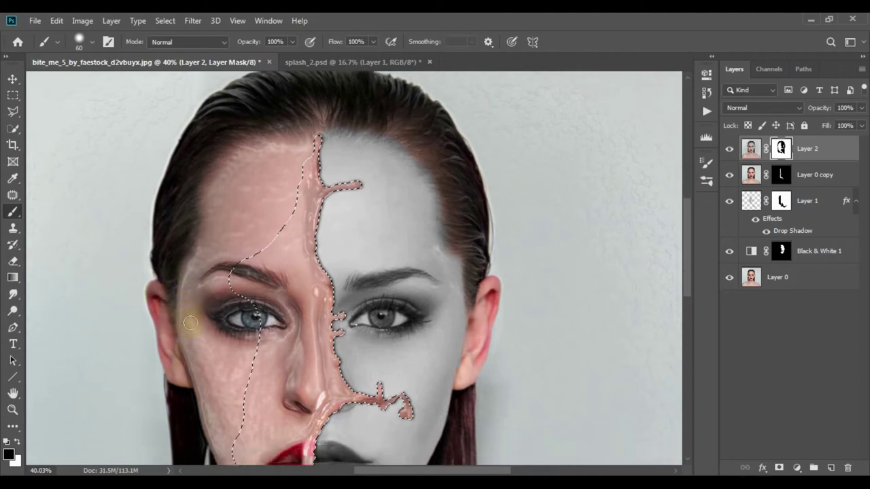
scroll(180, 340, "down", 8)
scroll(194, 237, "down", 2)
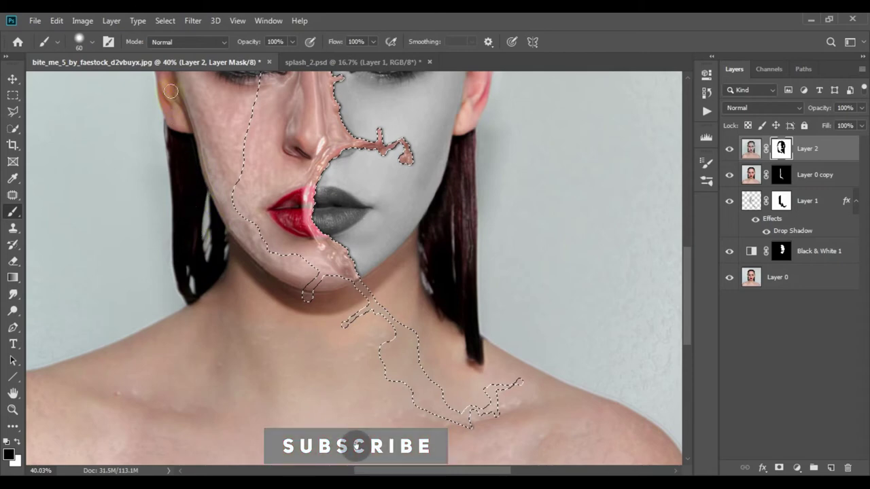
key("bracketright")
key("bracketright")
key("bracketright")
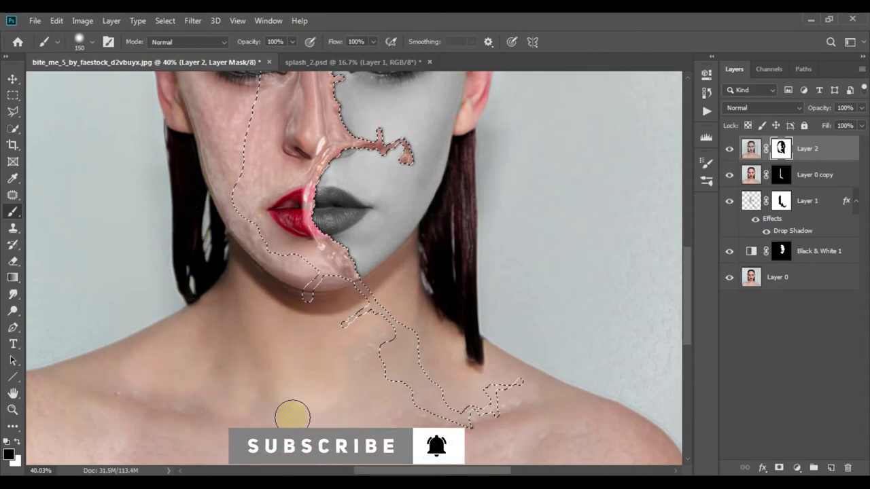
key("ctrl+d")
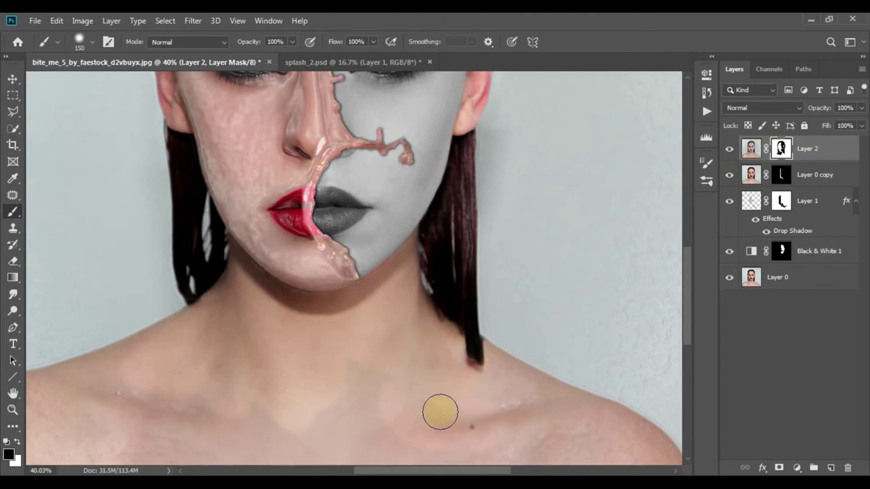
With a much larger brush, blend Layer 2's mask evenly over the chest and shoulders
scroll(246, 285, "down", 4)
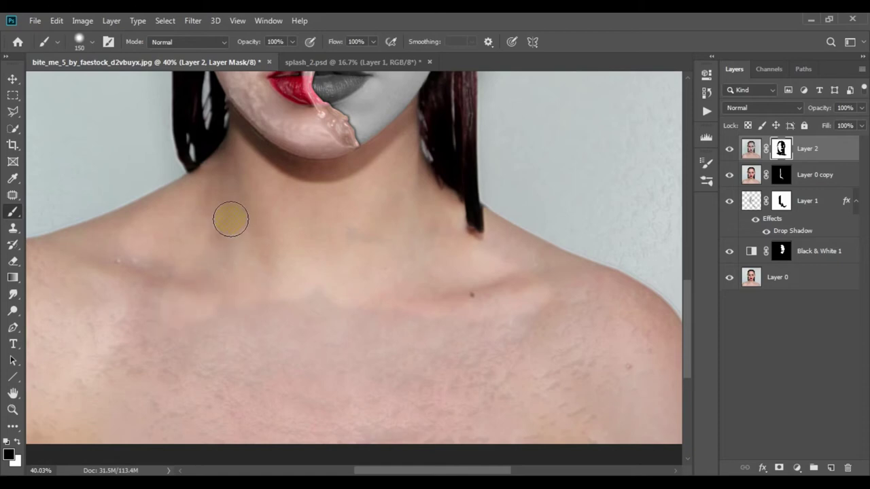
key("bracketright")
key("bracketright")
key("bracketright")
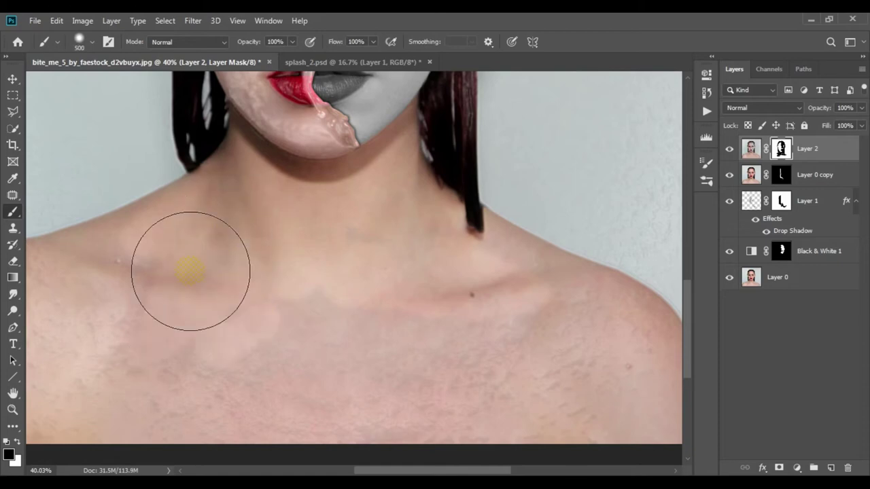
left_click_drag(339, 360, 262, 379)
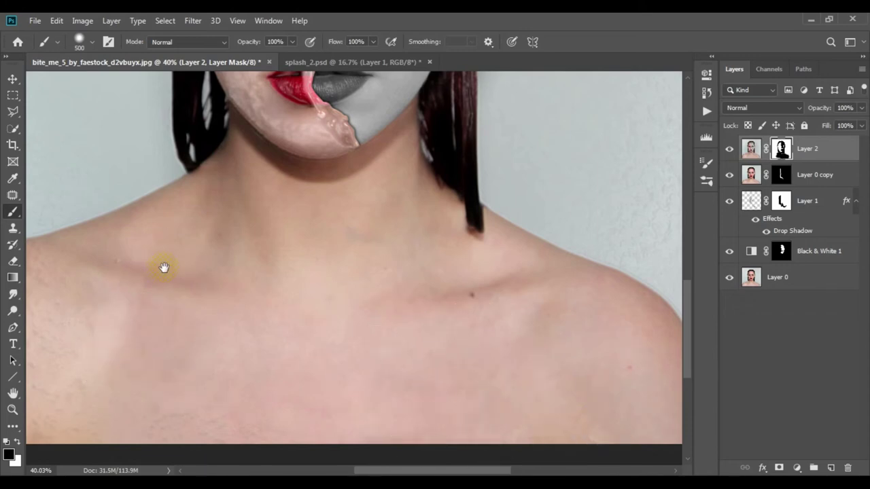
left_click_drag(163, 266, 492, 278)
left_click_drag(289, 333, 369, 394)
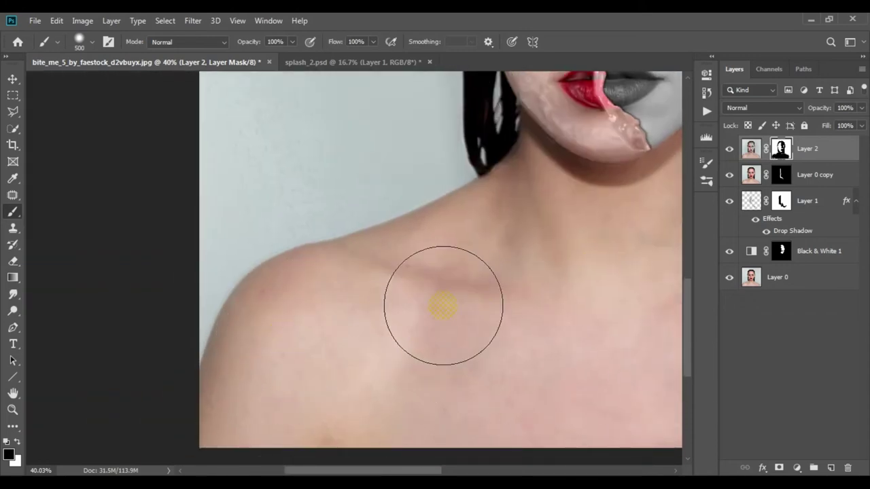
scroll(443, 305, "down", 3)
left_click_drag(518, 276, 510, 280)
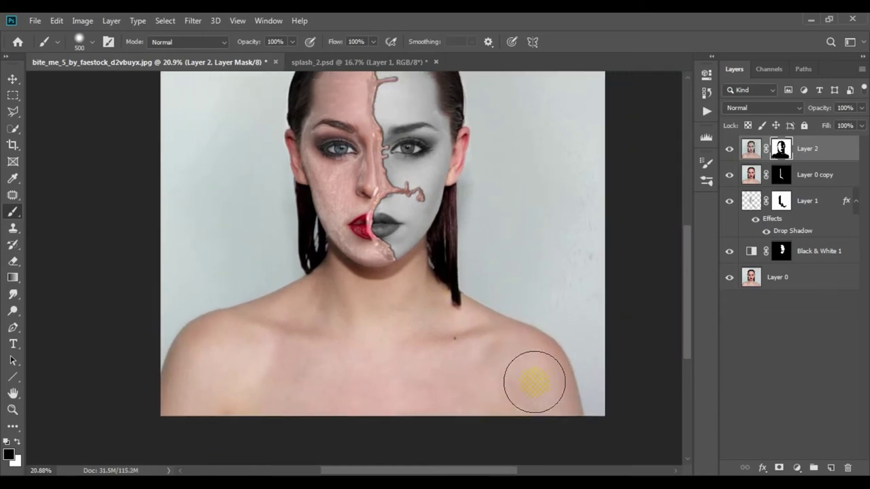
left_click_drag(403, 161, 386, 251)
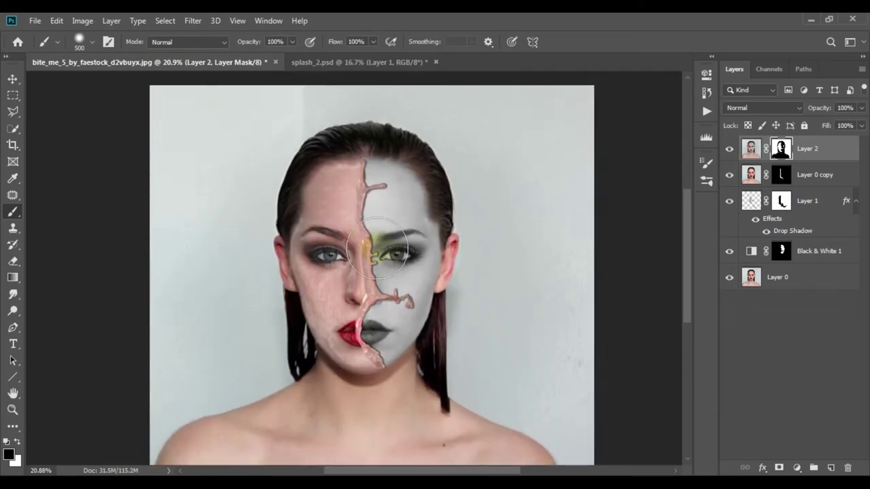
Shrink the brush for the forehead, then target Layer 2's image with the Move tool
scroll(376, 183, "up", 2)
key("bracketleft")
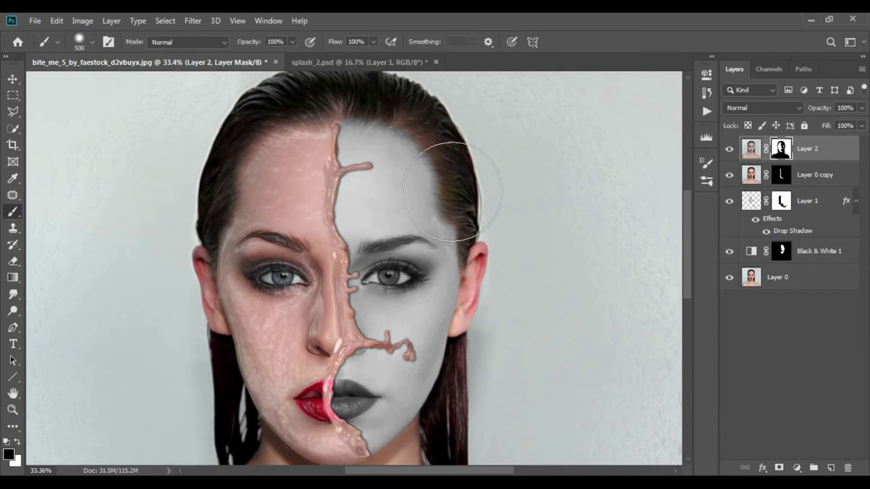
key("bracketleft")
key("bracketleft")
key("bracketleft")
scroll(352, 246, "down", 3)
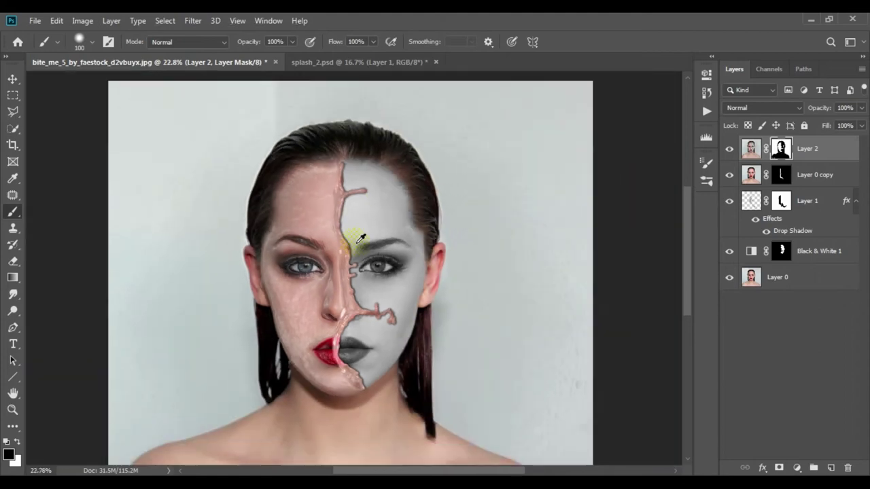
scroll(356, 231, "down", 1)
scroll(360, 218, "down", 1)
scroll(362, 211, "up", 1)
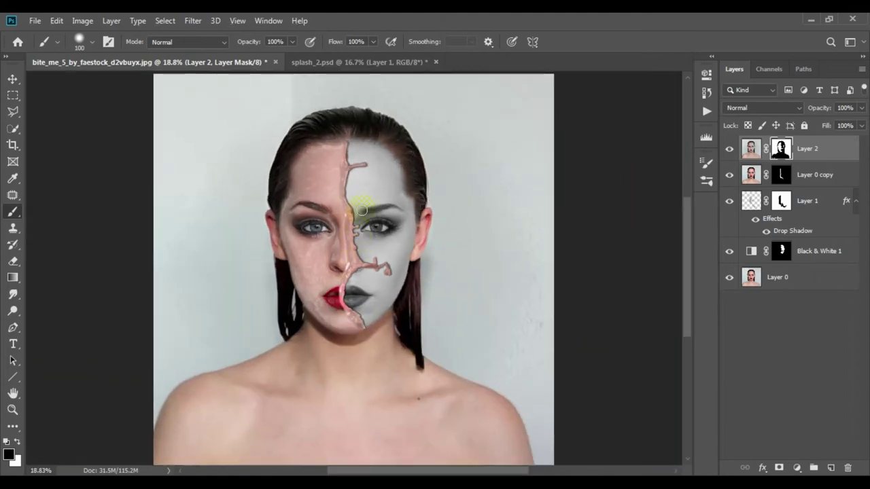
left_click(13, 79)
left_click(750, 148)
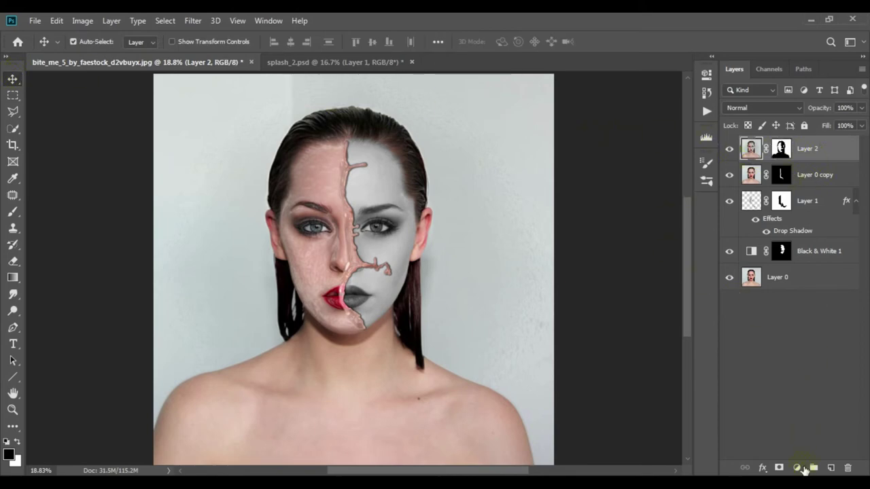
Add a Levels adjustment with highlights 238 and midtones about 0.87, then compare before and after
left_click(796, 469)
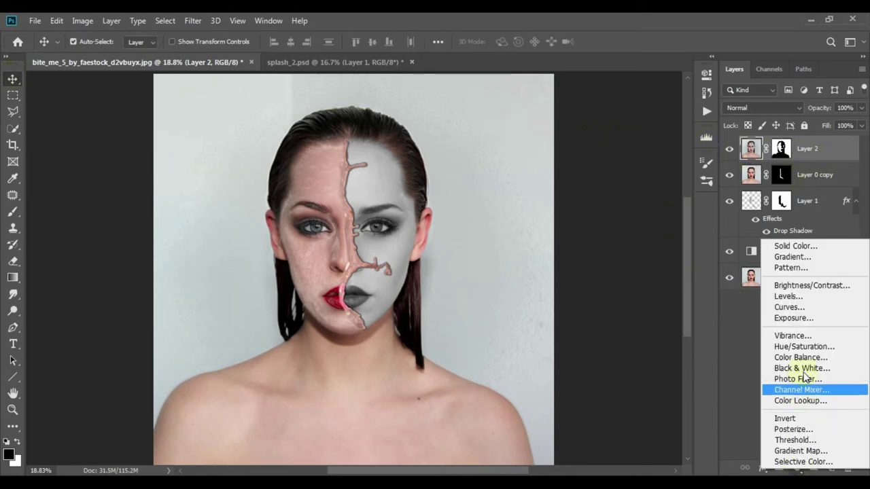
left_click(790, 294)
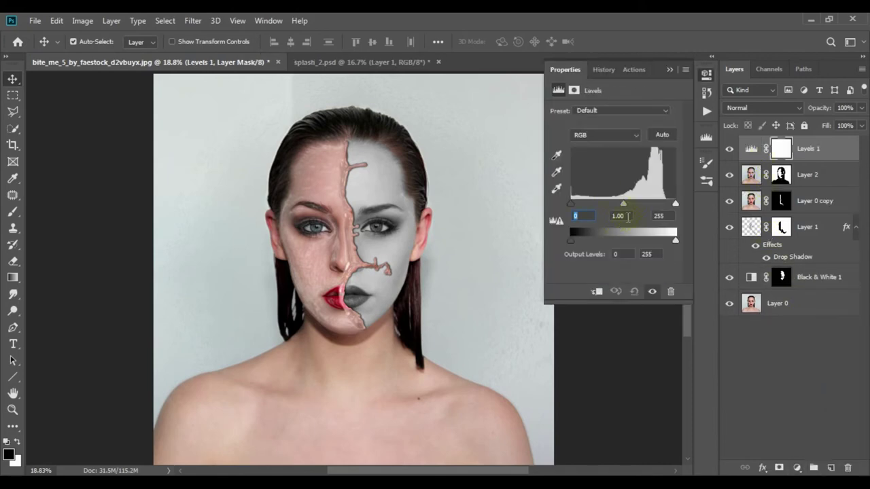
type("0")
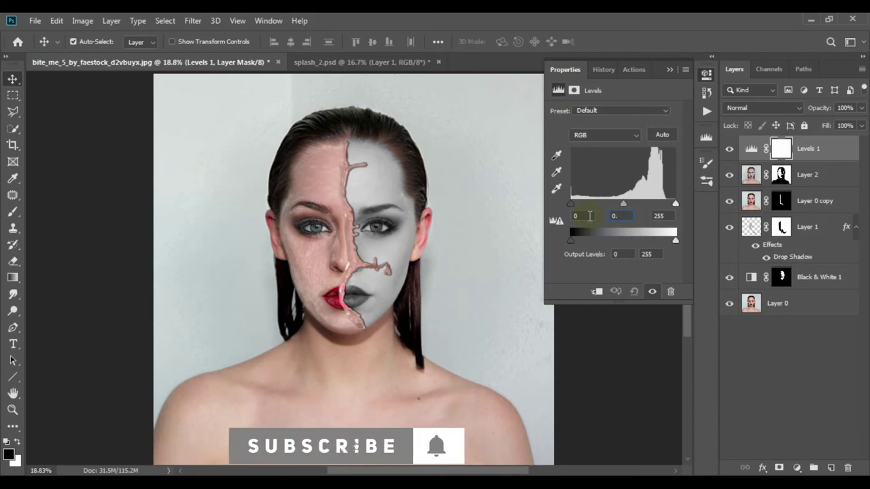
type(".88")
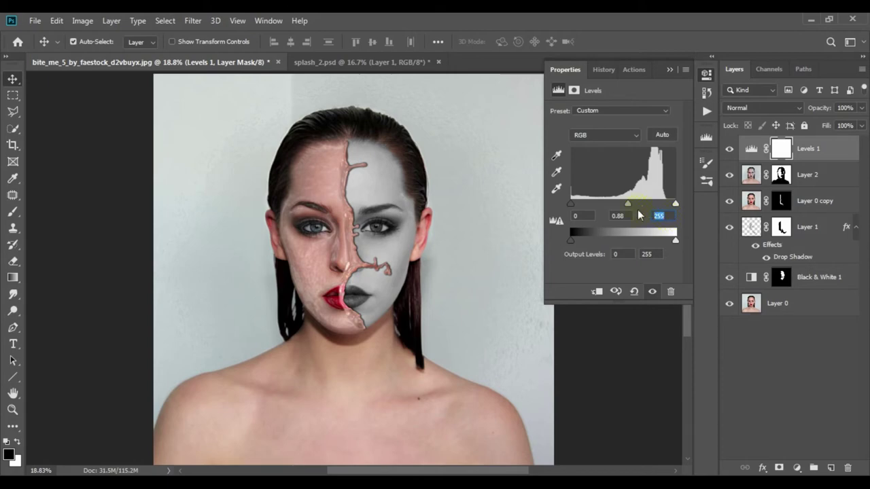
type("5")
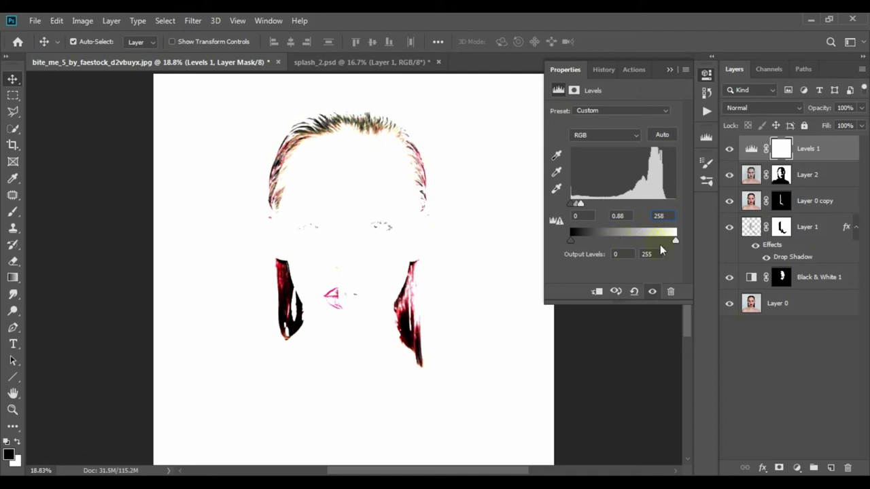
key("BackSpace")
key("BackSpace")
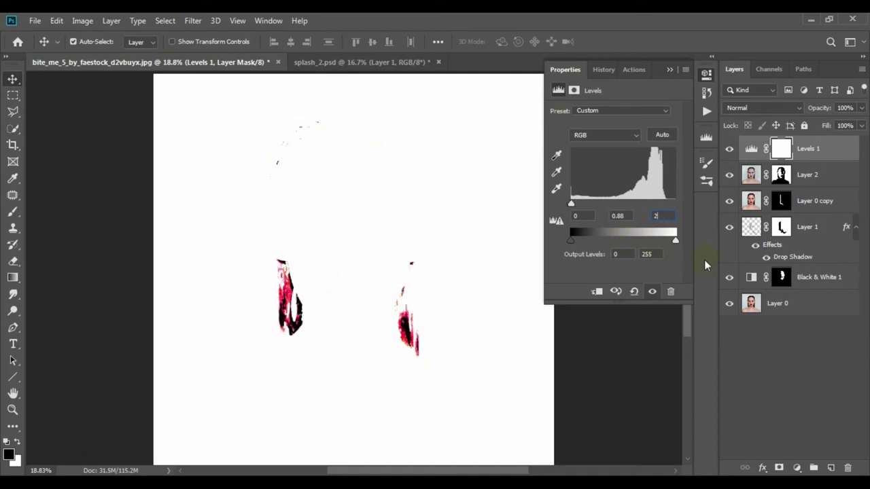
type("3")
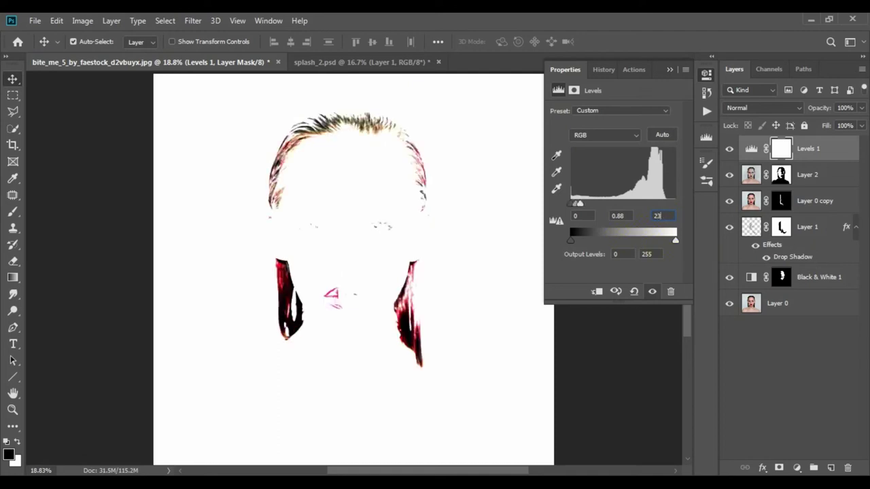
type("8")
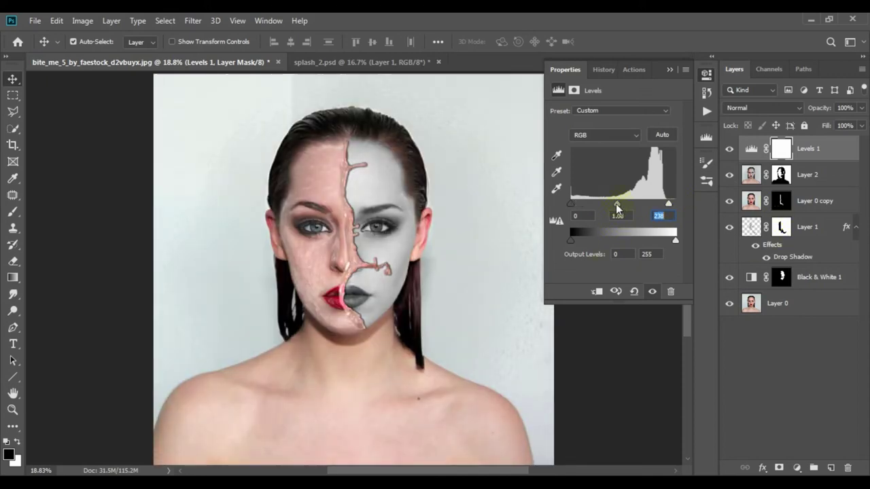
mouse_move(623, 204)
left_mouse_down()
mouse_move(633, 203)
mouse_move(626, 210)
left_mouse_up()
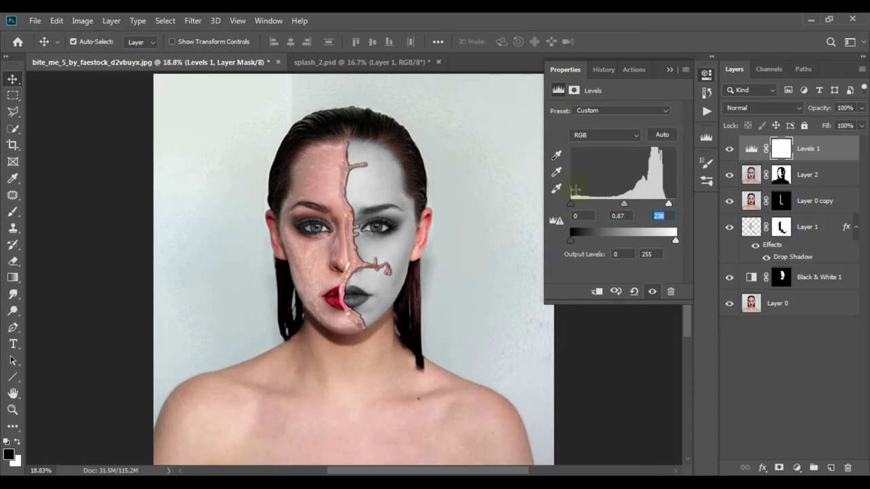
left_click(650, 292)
left_click(650, 292)
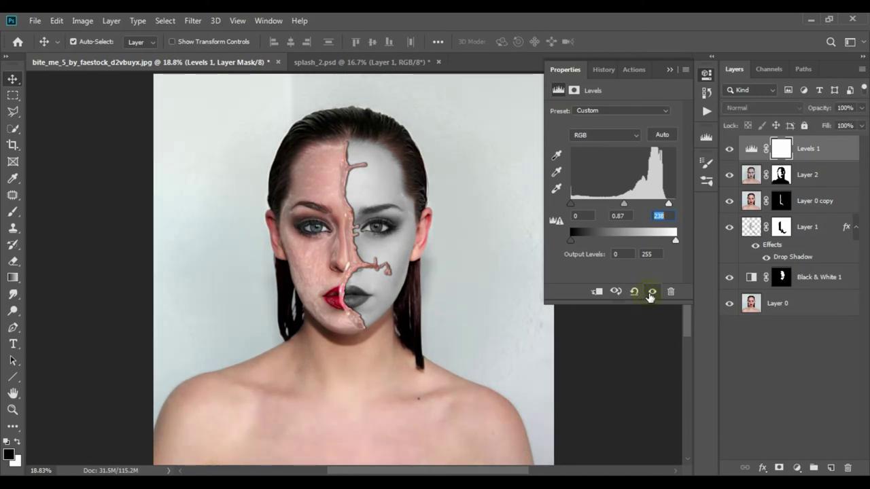
left_click(650, 292)
left_click(669, 70)
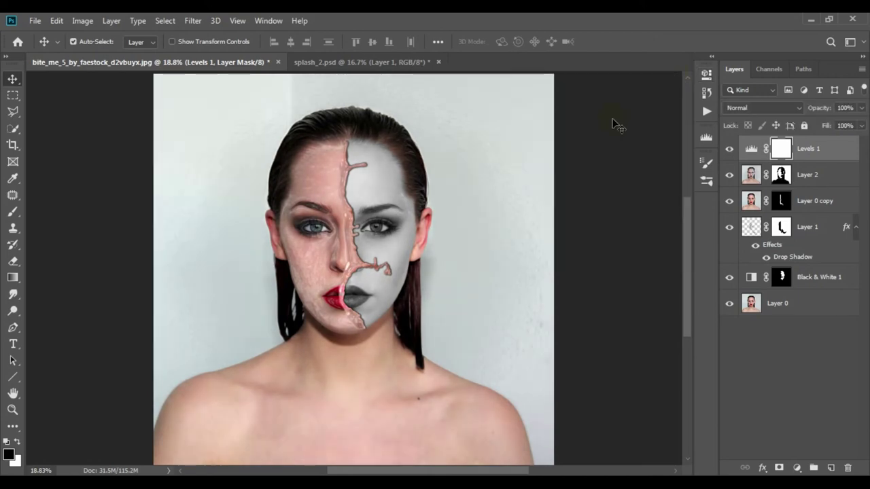
scroll(276, 343, "down", 1)
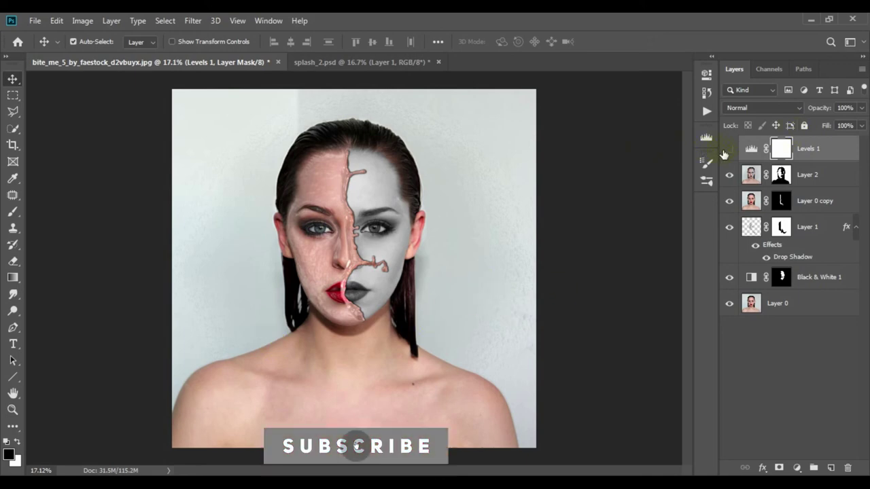
left_click(727, 149)
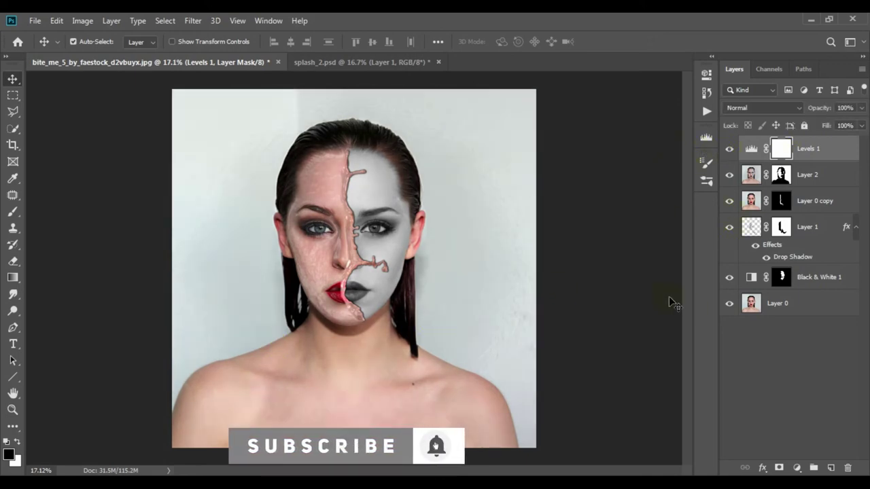
left_click(755, 359)
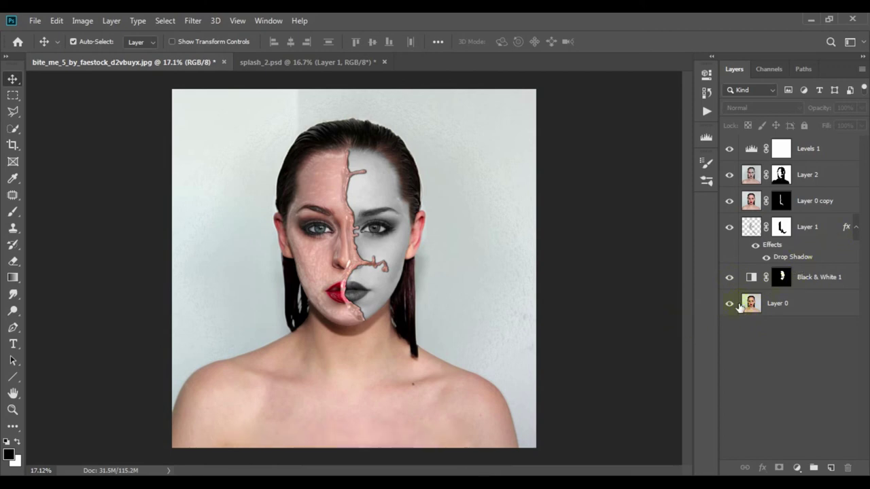
left_click(730, 303, "alt")
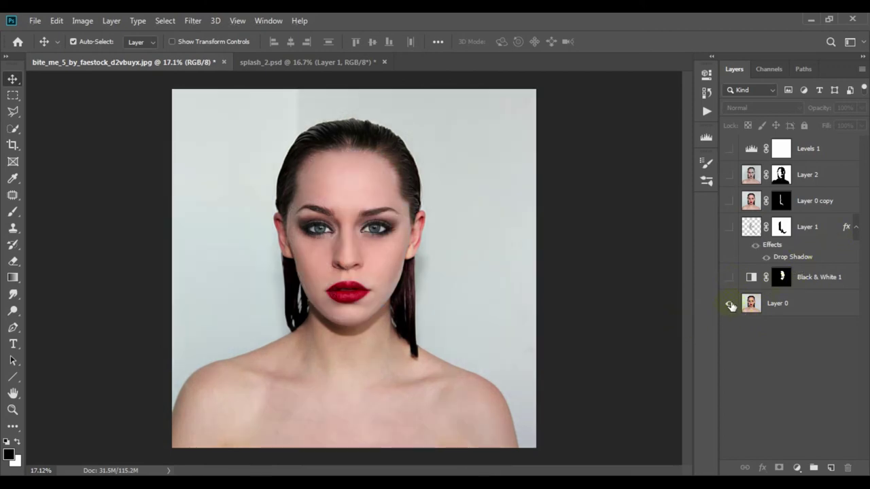
left_click(730, 303, "alt")
left_click(730, 304, "alt")
left_click(731, 278, "alt")
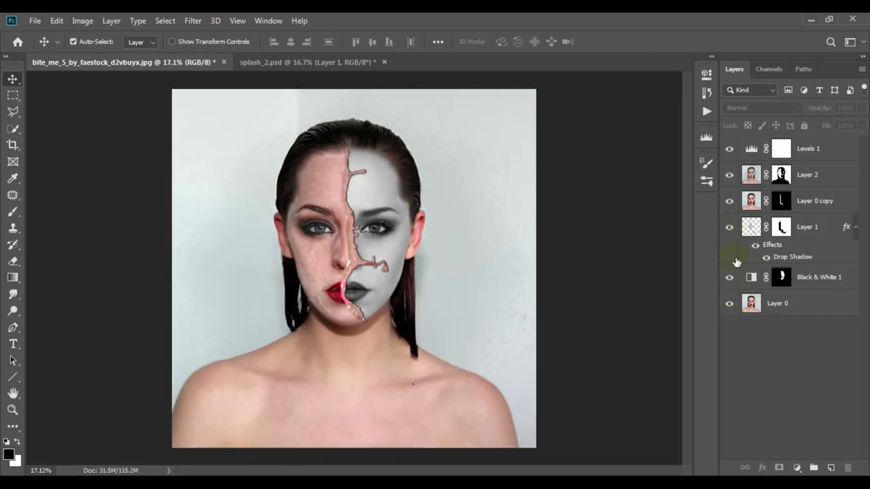
left_click(730, 305, "alt")
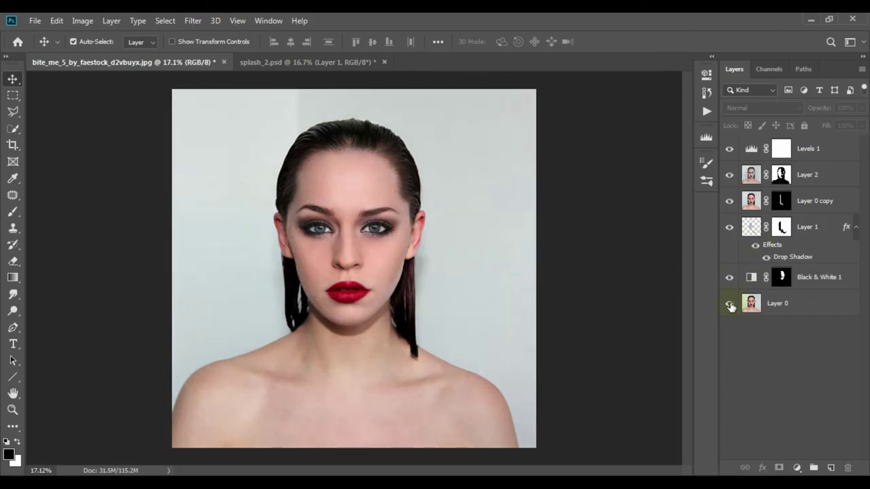